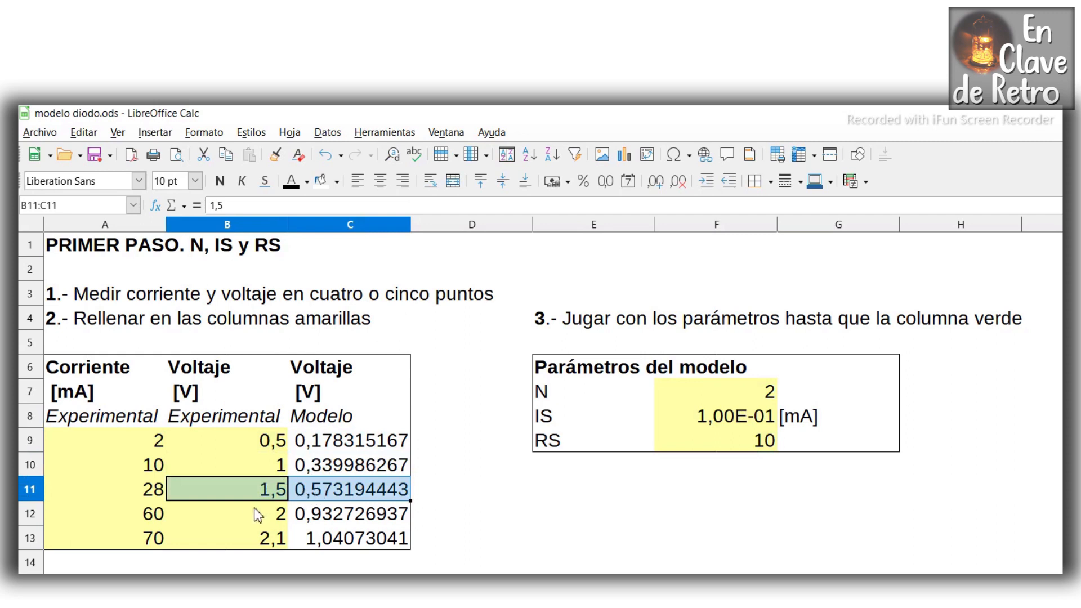
Step: Format the model voltages in C9:C13 as numbers with three decimal places
left_click_drag(257, 540, 326, 543)
left_click(343, 607)
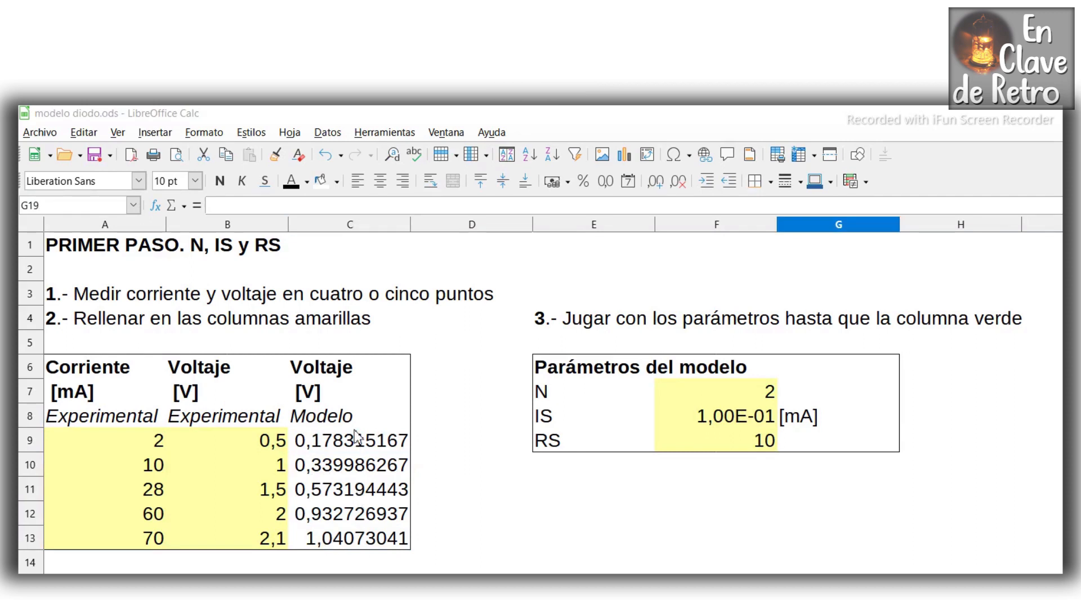
left_click_drag(355, 438, 345, 540)
left_click(605, 181)
left_click(656, 180)
left_click(596, 605)
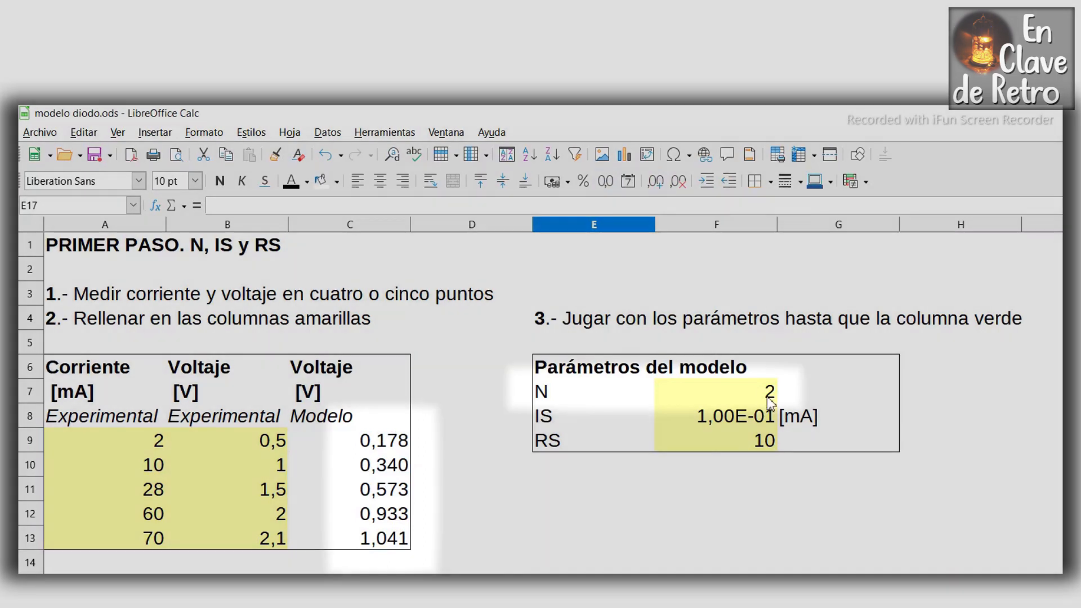
Step: Try a value of 4 for the model parameter N and check the first model voltage
left_click(755, 387)
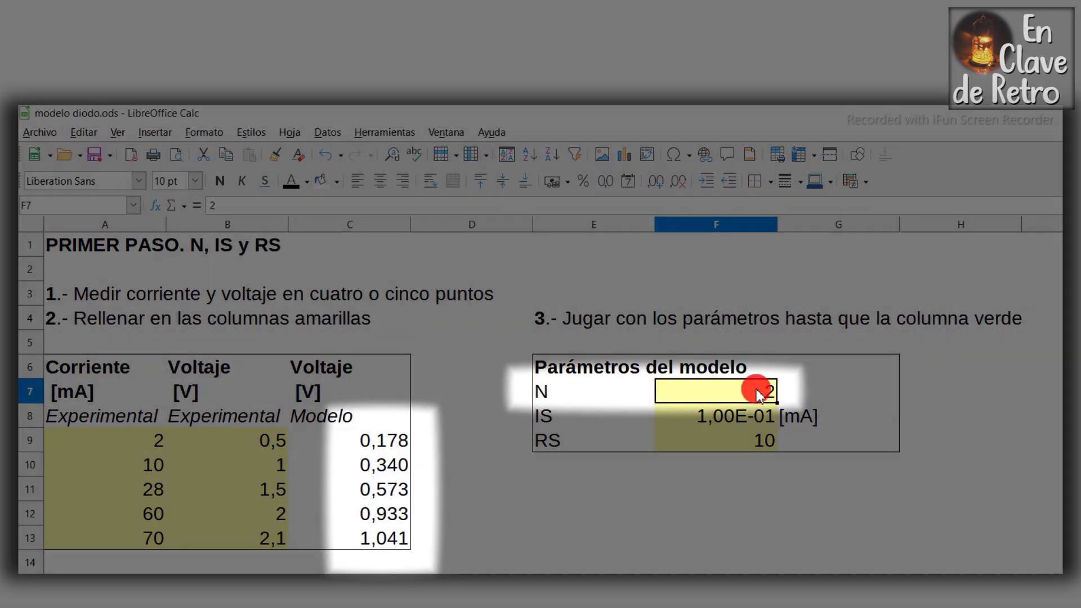
type("4")
key("Return")
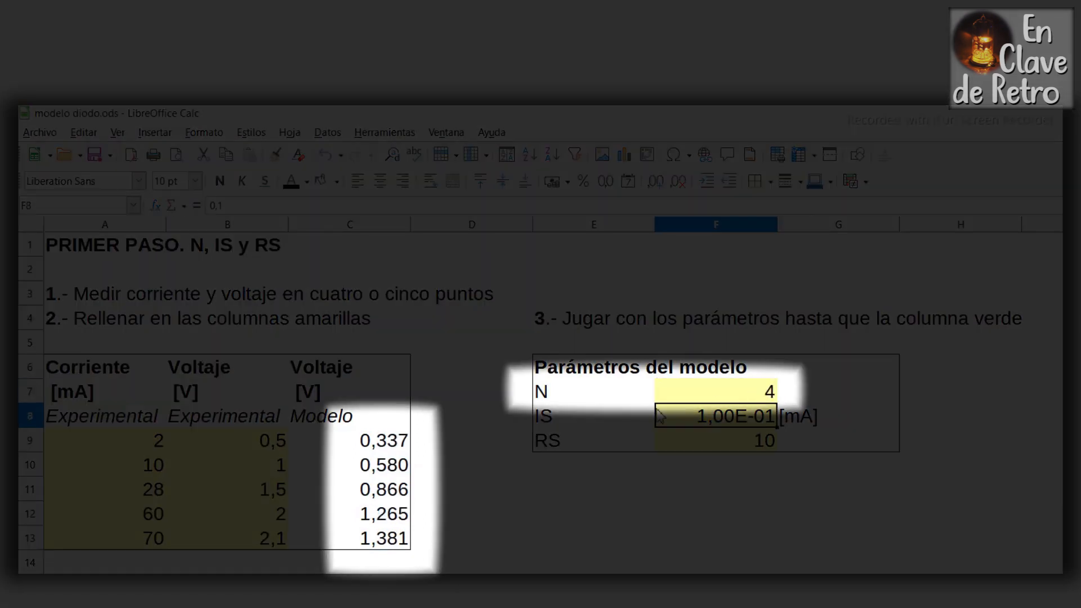
left_click(398, 446)
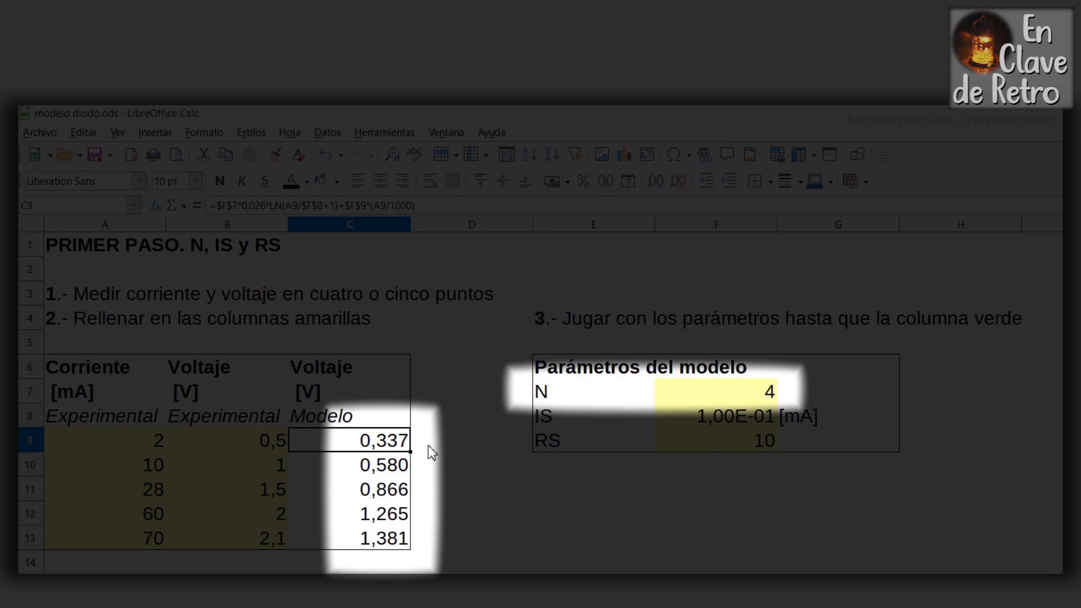
Step: Undo and redo the N change repeatedly to compare its effect on the model voltages, finishing with it undone
key("ctrl+z")
key("ctrl+y")
key("ctrl+z")
key("ctrl+y")
key("ctrl+z")
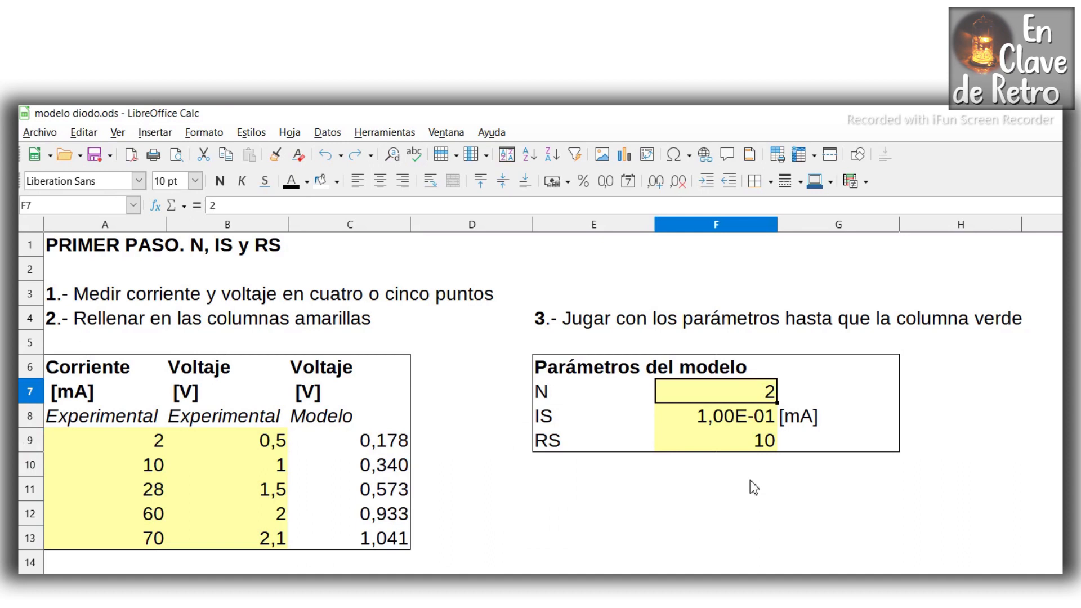
Step: Try a value of 20 for RS and check the model voltage at the highest current
left_click(743, 447)
type("2")
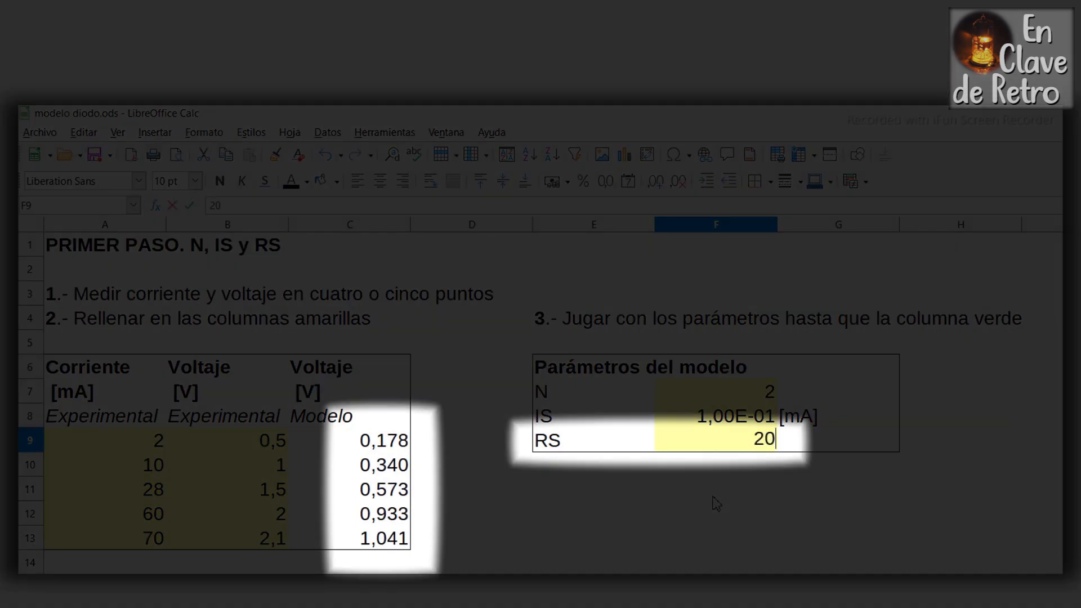
type("0")
key("Return")
left_click(403, 541)
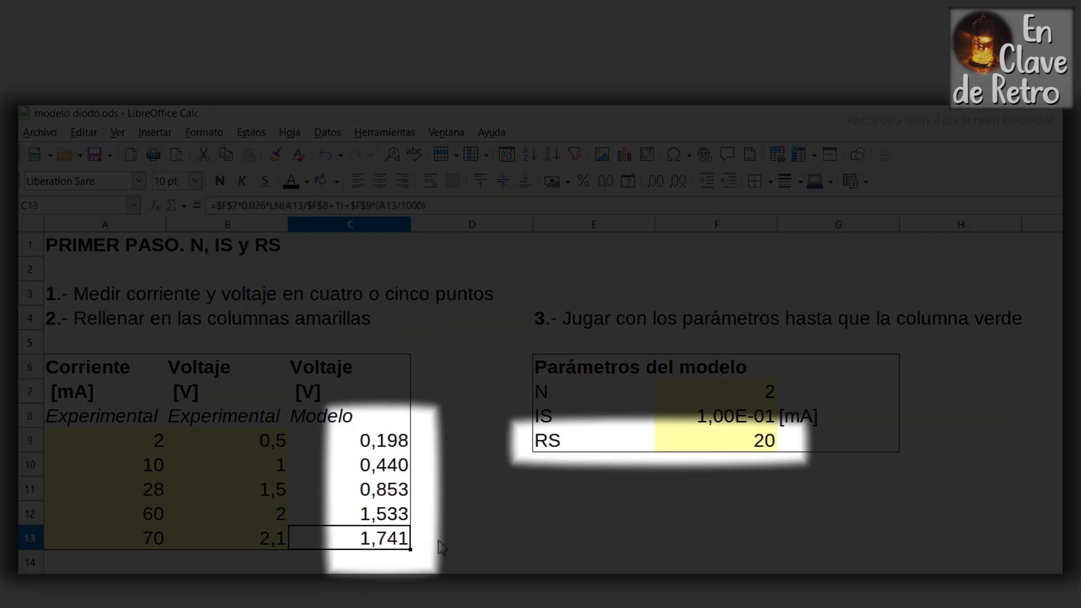
Step: Undo and redo the RS change repeatedly to compare its effect on the model voltages, finishing with it undone
key("ctrl+z")
key("ctrl+y")
key("ctrl+z")
key("ctrl+y")
key("ctrl+z")
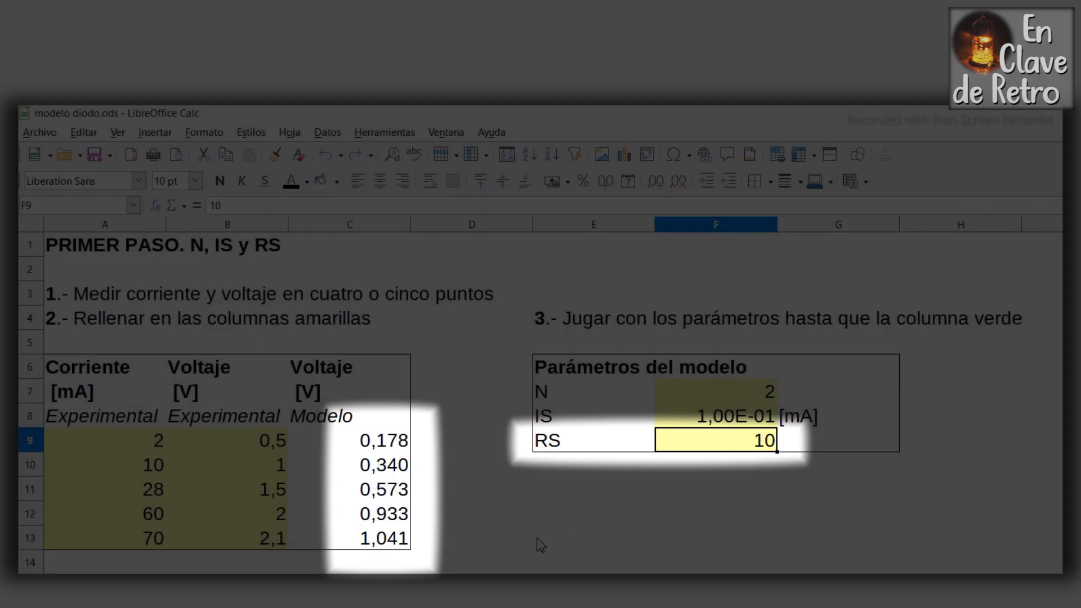
Step: Try a value of 1 mA for IS and check the first model voltage
key("Up")
type("1")
key("Return")
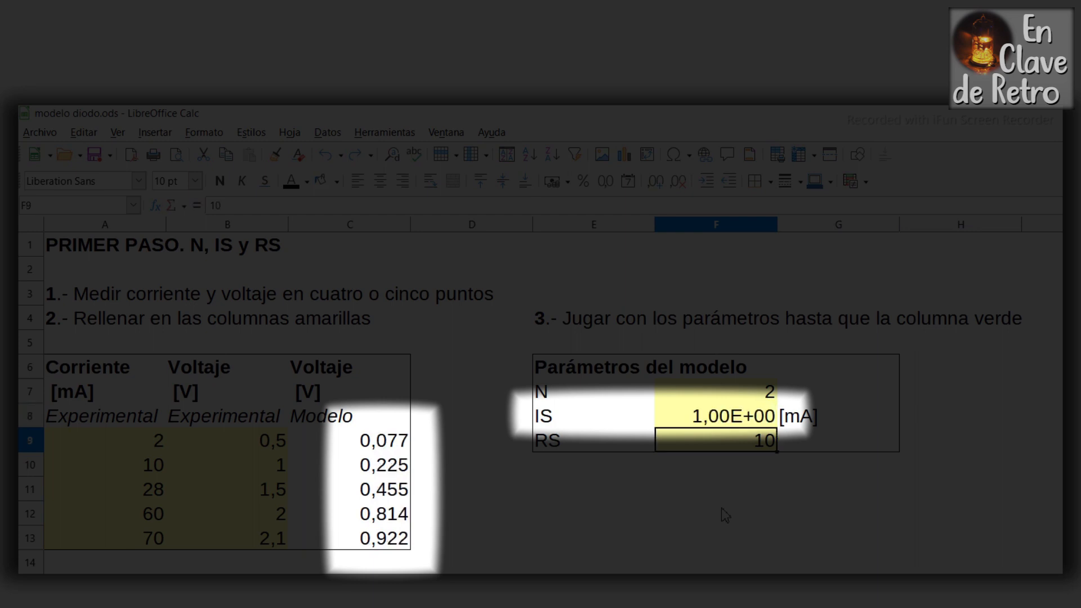
left_click(379, 444)
Step: Undo and redo the IS change repeatedly to compare the model voltages, finishing with it undone
key("ctrl+z")
key("ctrl+y")
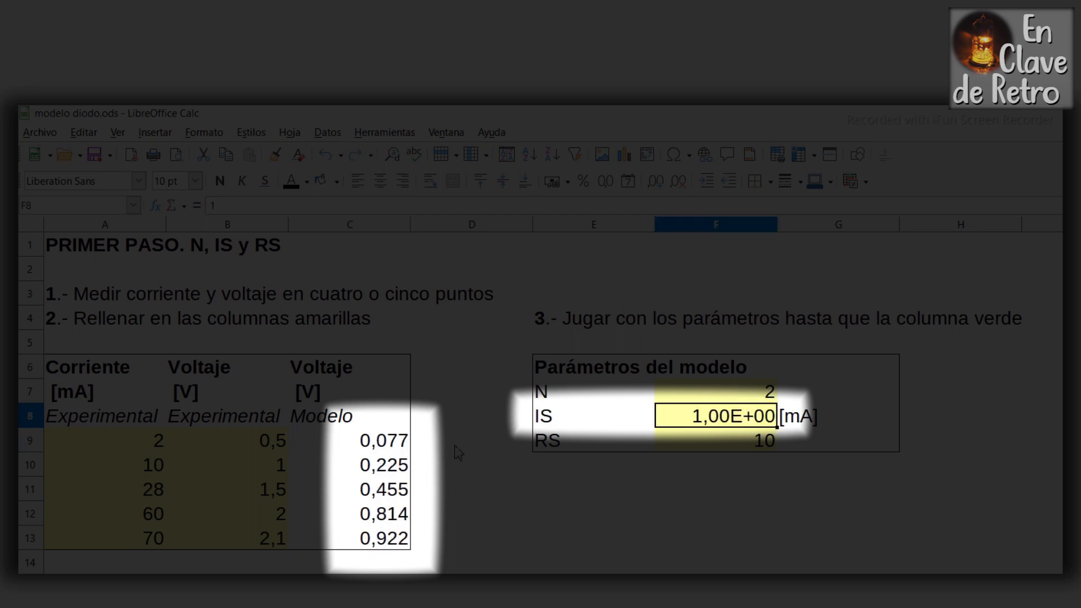
key("ctrl+z")
key("ctrl+y")
key("ctrl+z")
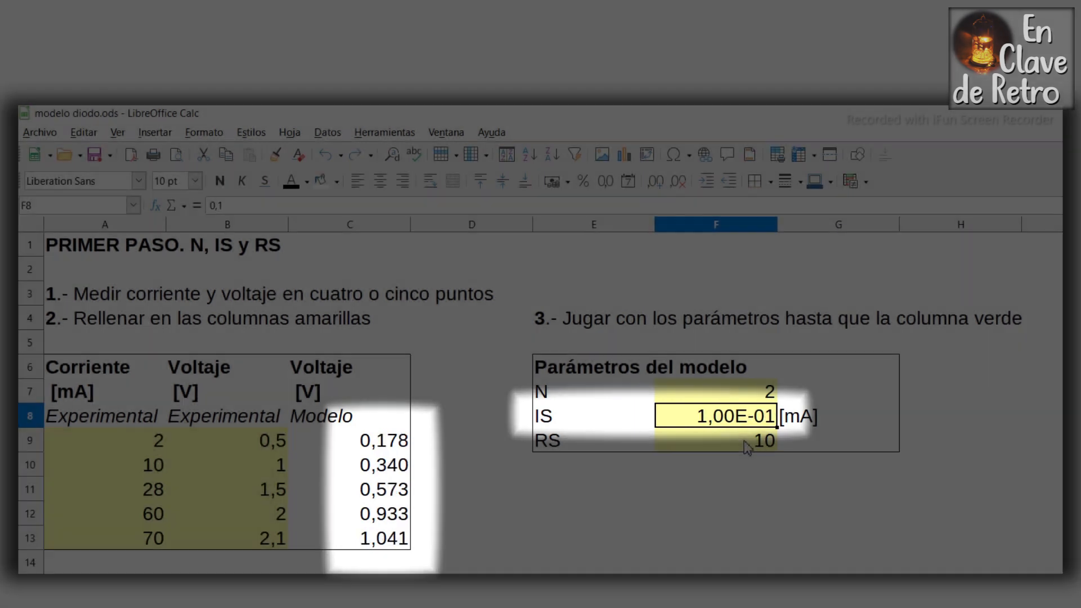
Step: Try the model with RS at 0 and IS at 1 mA, and select the voltages in C9:C13
left_click(742, 445)
type("0")
key("Return")
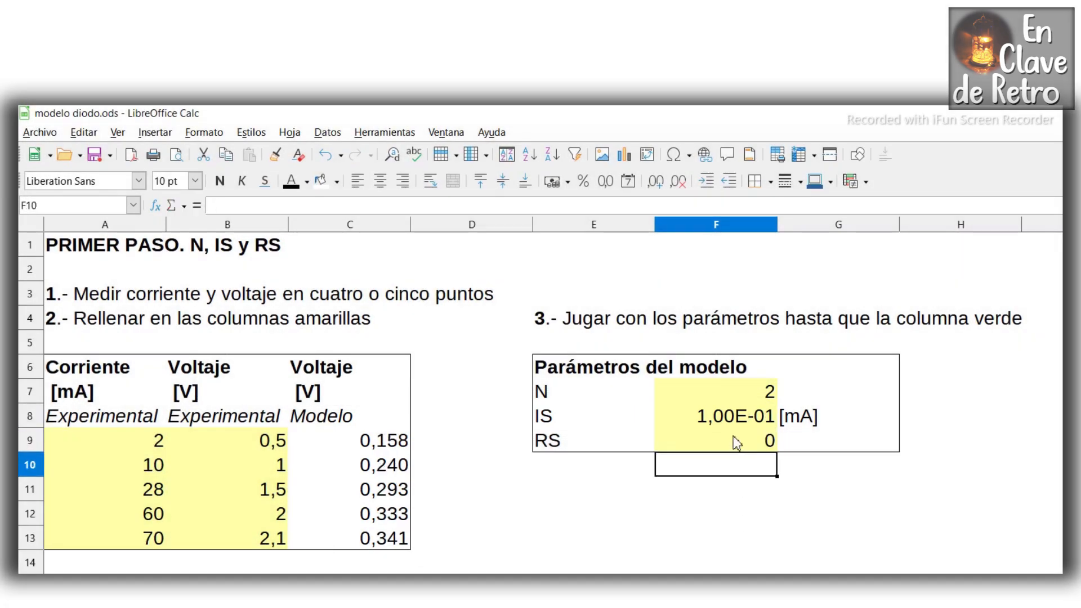
left_click(732, 419)
type("1")
key("Return")
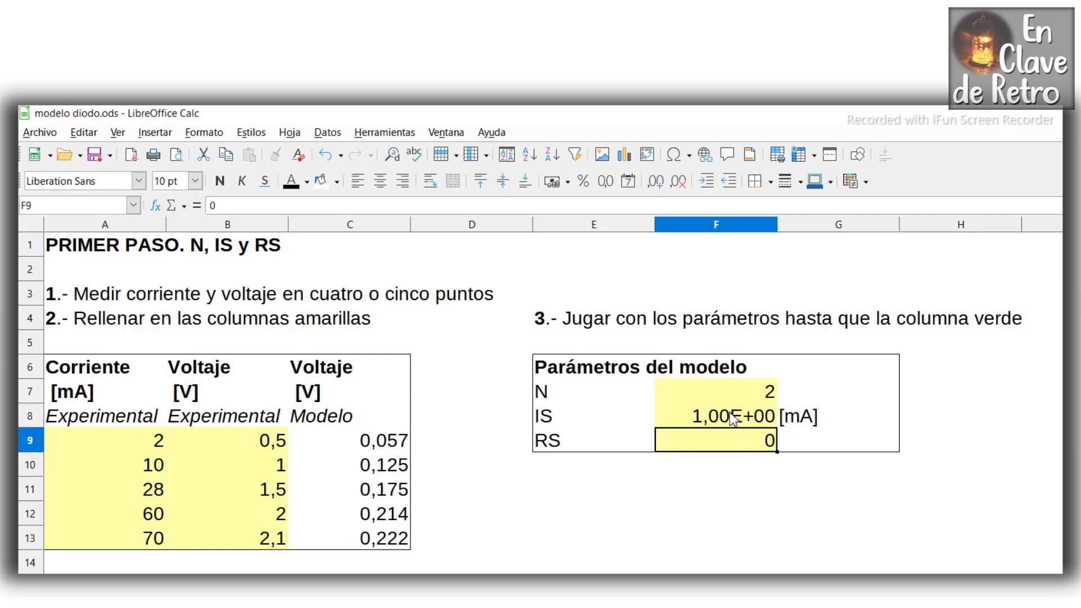
left_click_drag(386, 446, 378, 542)
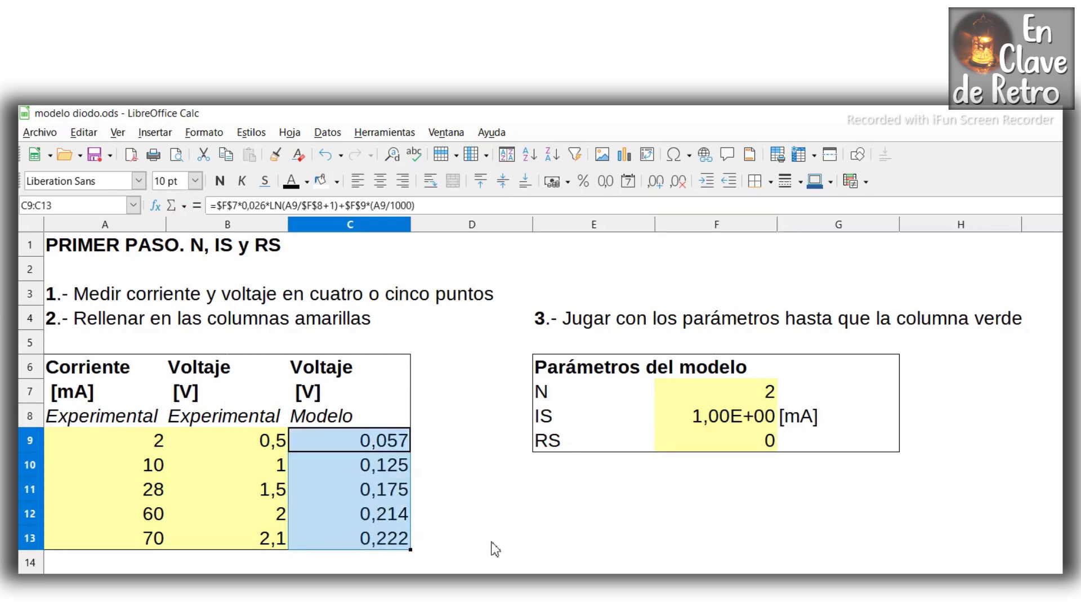
Step: Alternate between undoing and redoing the IS change while RS is 0 to compare the voltages, finishing with it undone
key("ctrl+z")
key("ctrl+y")
key("ctrl+z")
key("ctrl+y")
key("ctrl+z")
key("ctrl+y")
key("ctrl+z")
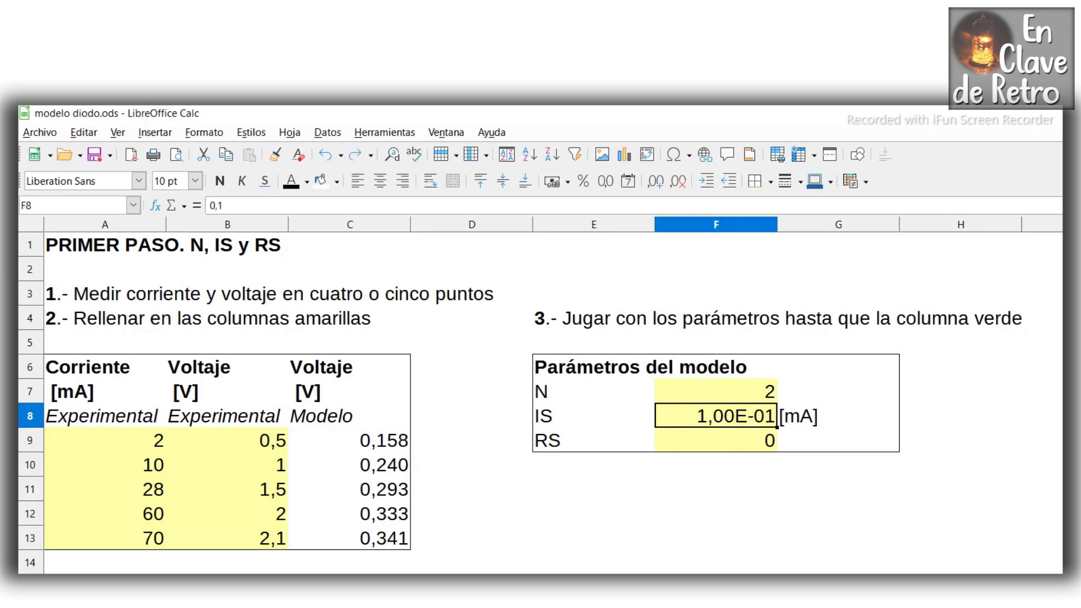
Step: Set RS to 10 and review the model voltages in C9:C13
left_click(753, 445)
type("1")
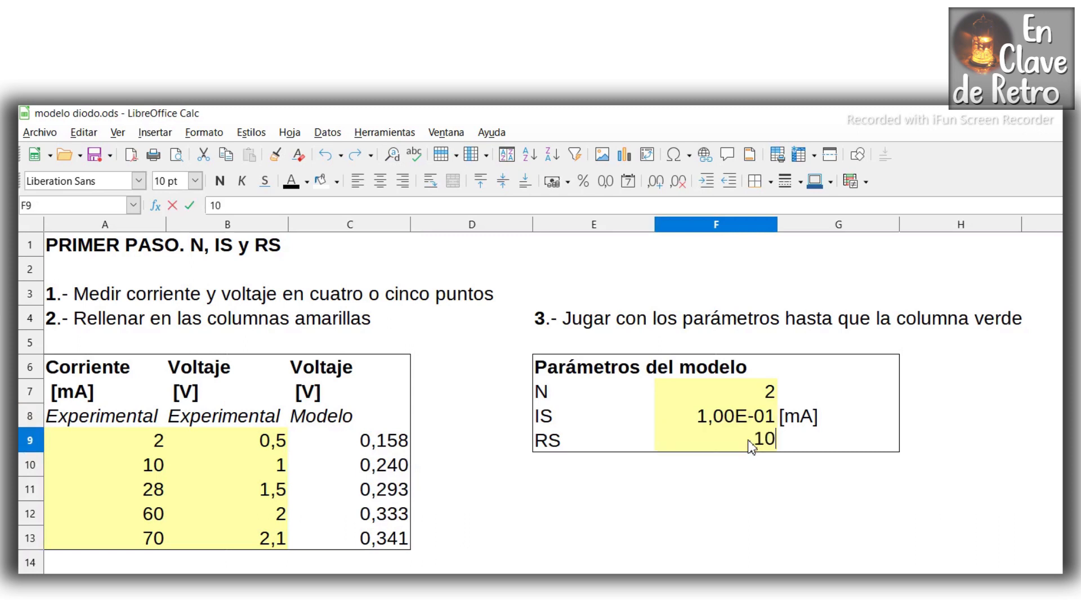
key("Return")
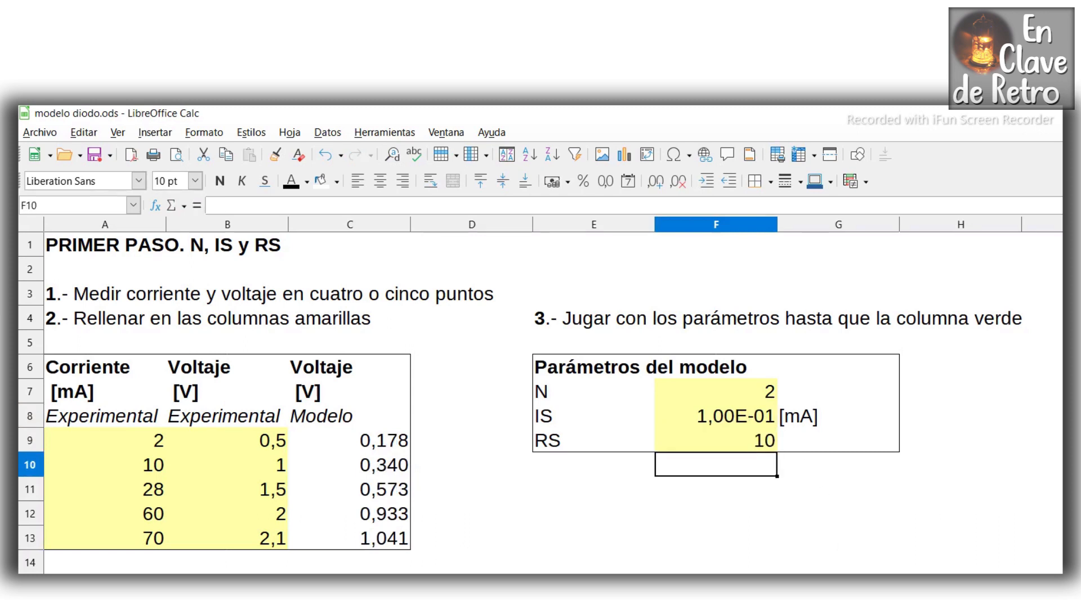
left_click(352, 394)
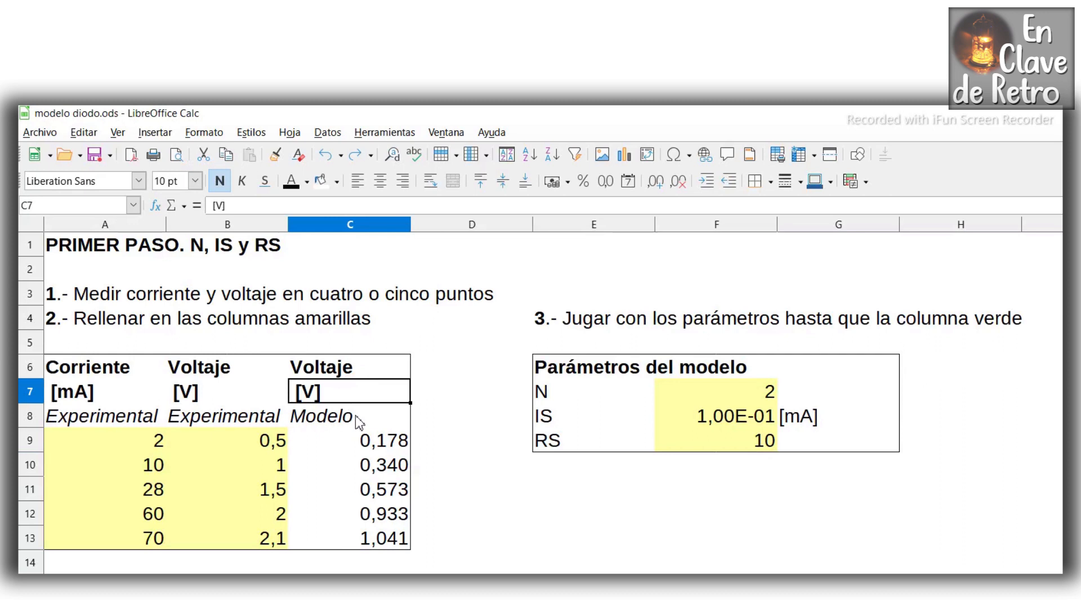
left_click_drag(375, 438, 369, 539)
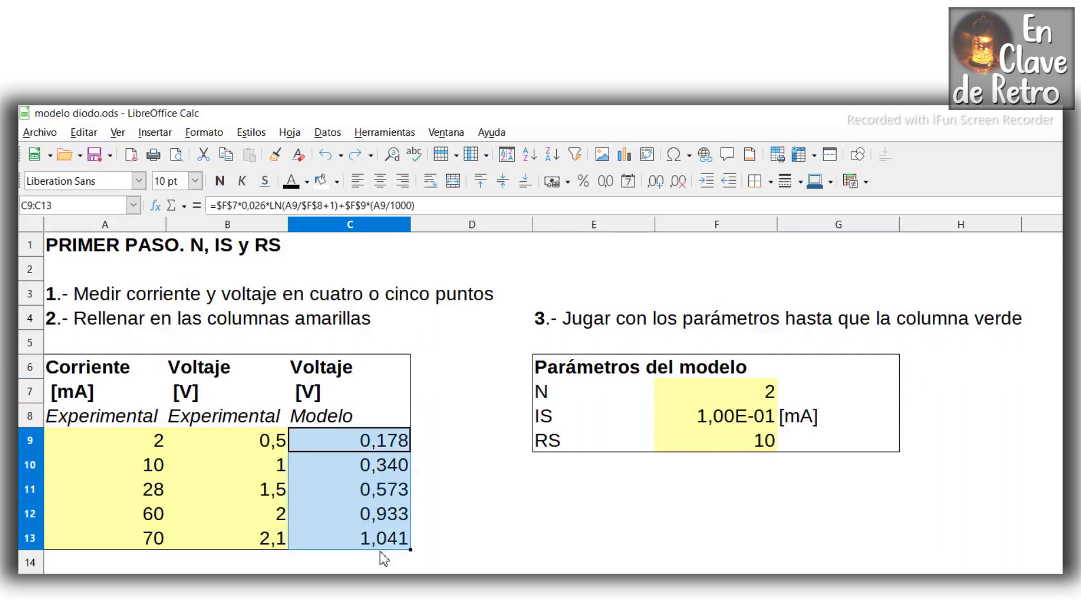
left_click(594, 607)
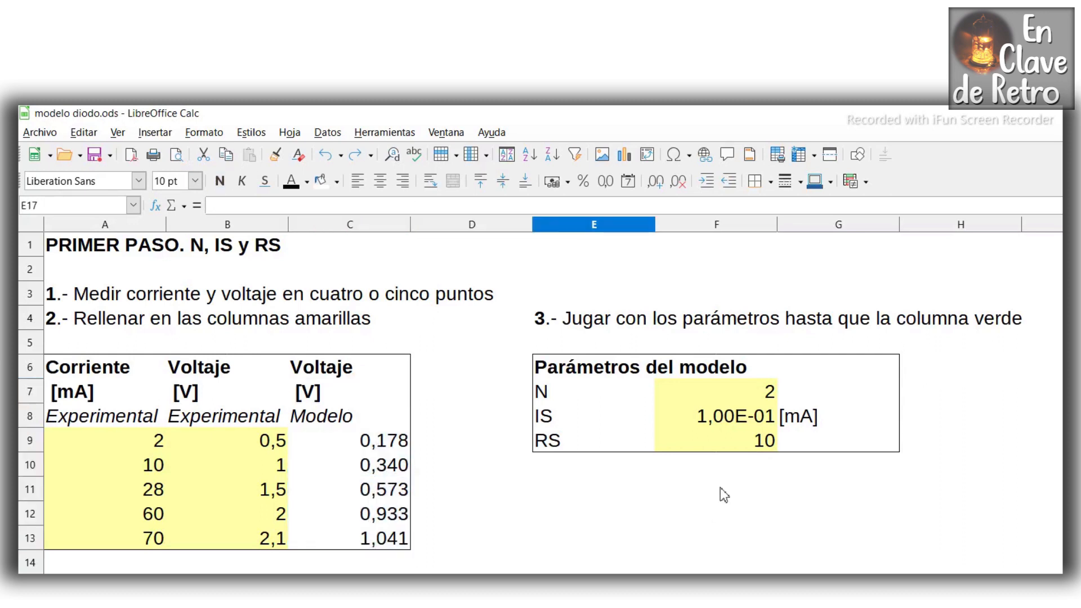
Step: Set N to 4 and RS to 20 in the model parameters
left_click(733, 394)
type("4")
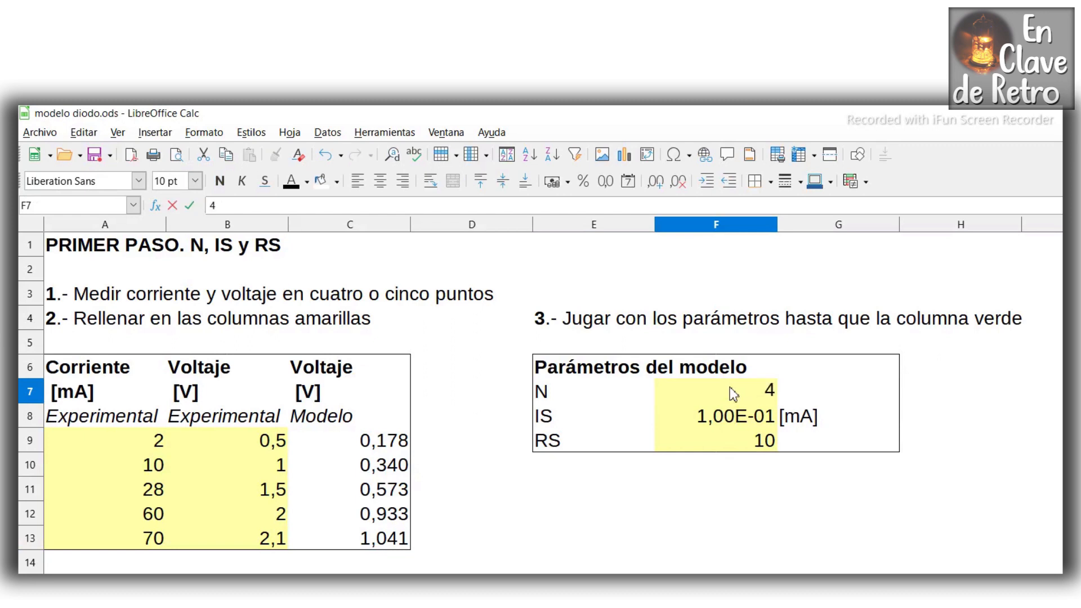
key("Return")
left_click(707, 442)
type("2")
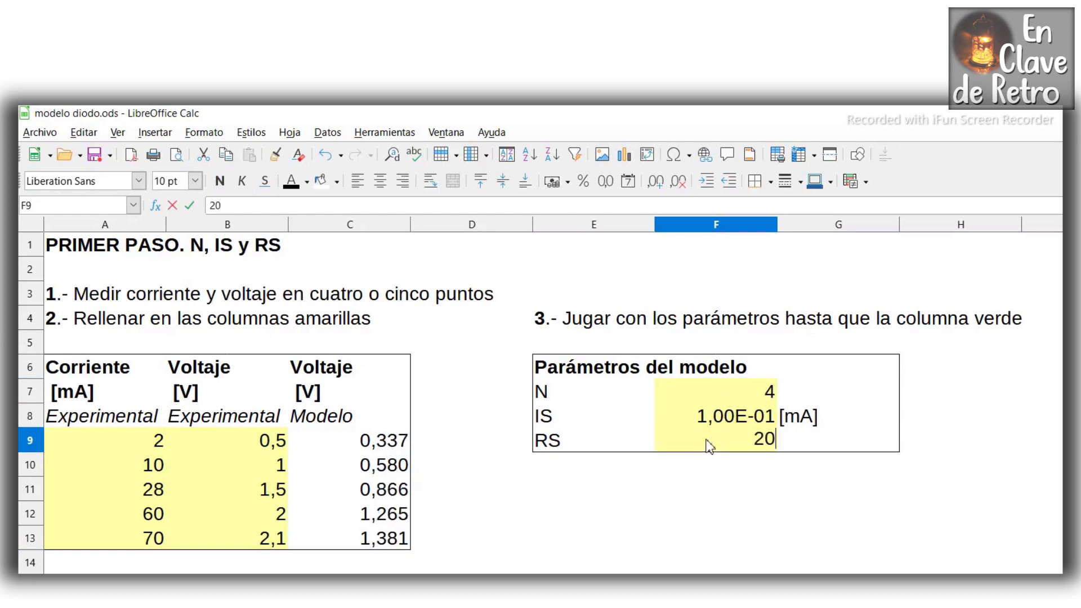
key("Return")
Step: Compare the model voltages with the experimental ones, particularly at 70, 2 and 10 mA
left_click_drag(367, 441, 388, 541)
left_click(473, 498)
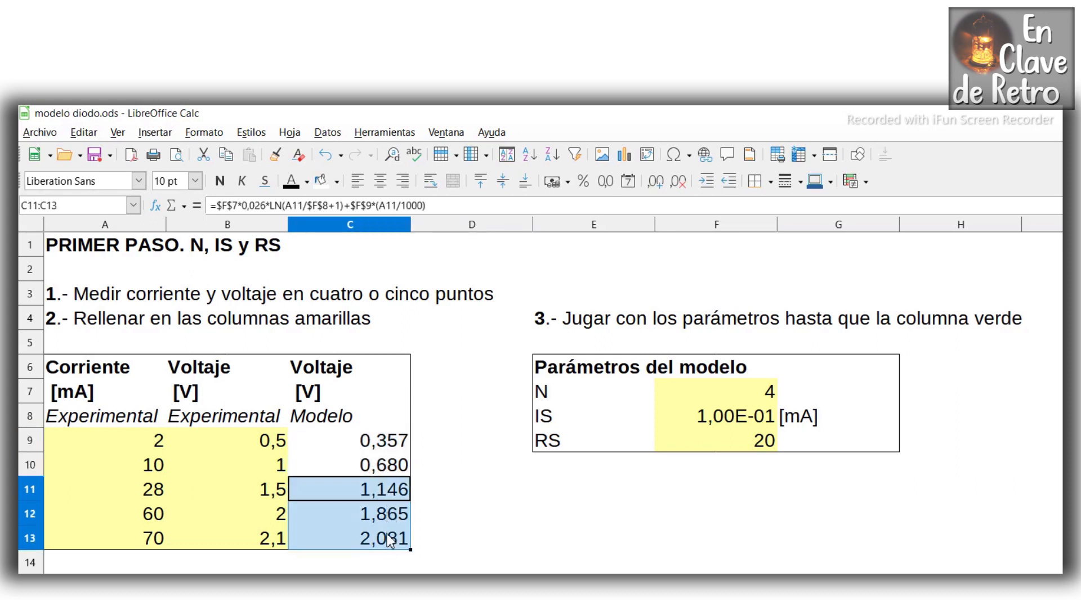
left_click(490, 548)
left_click(563, 604)
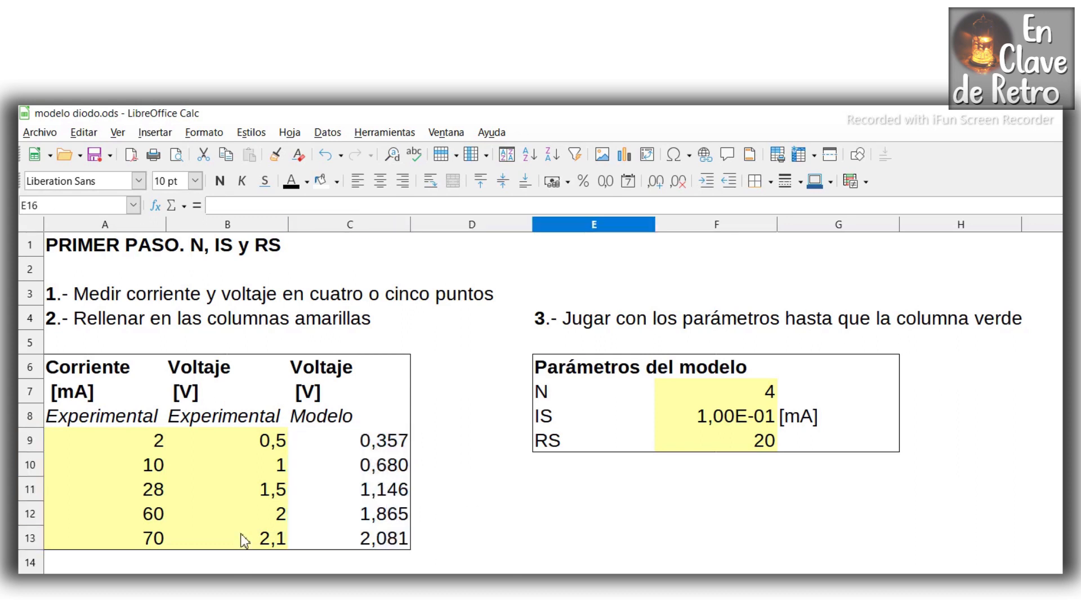
left_click_drag(244, 545, 360, 546)
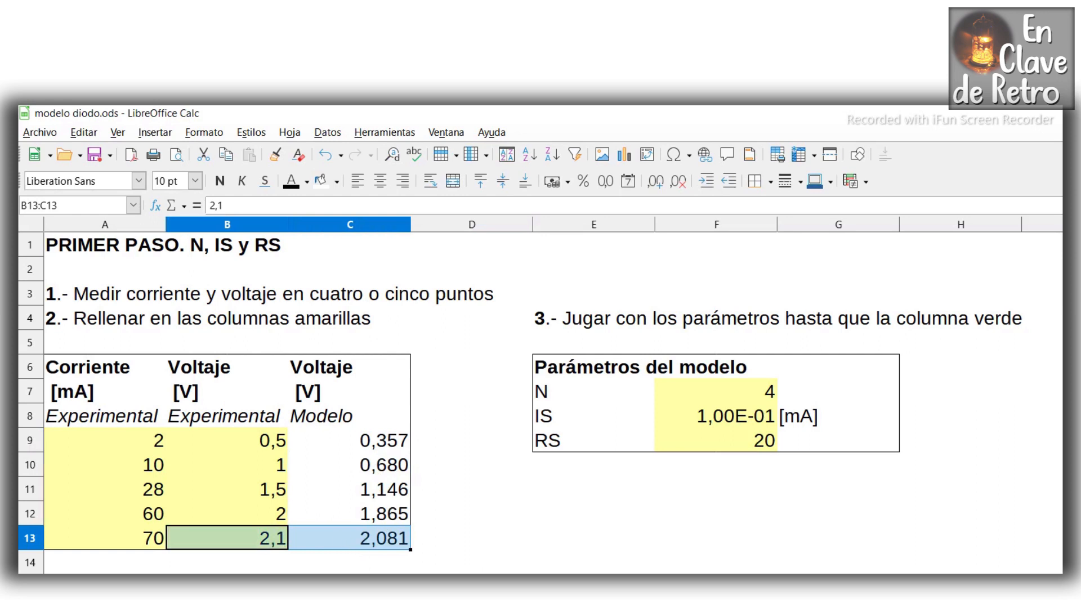
left_click(472, 587)
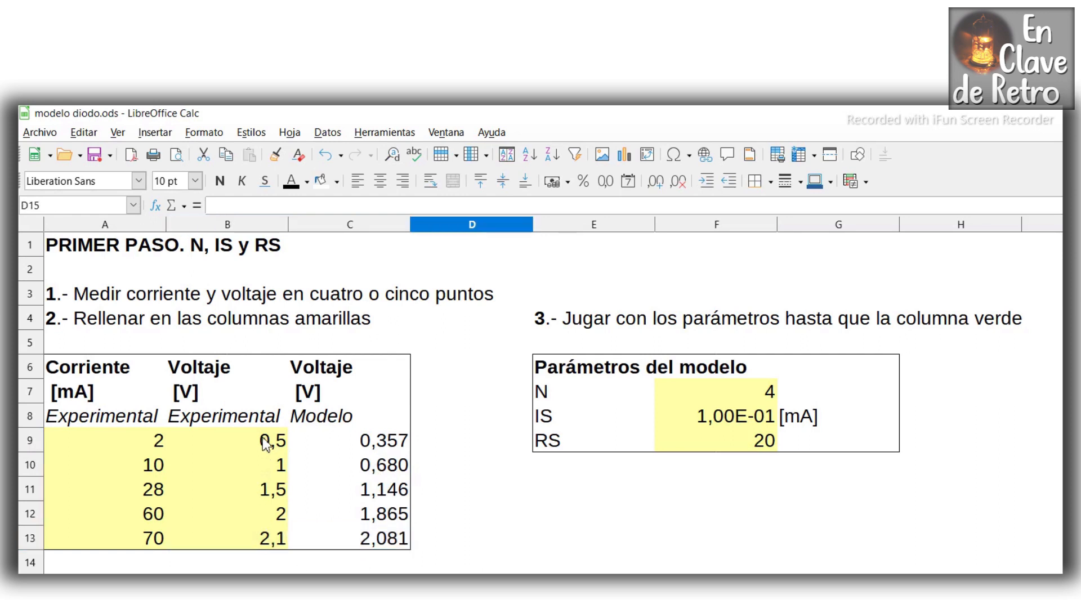
left_click_drag(265, 443, 345, 442)
left_click_drag(251, 467, 345, 466)
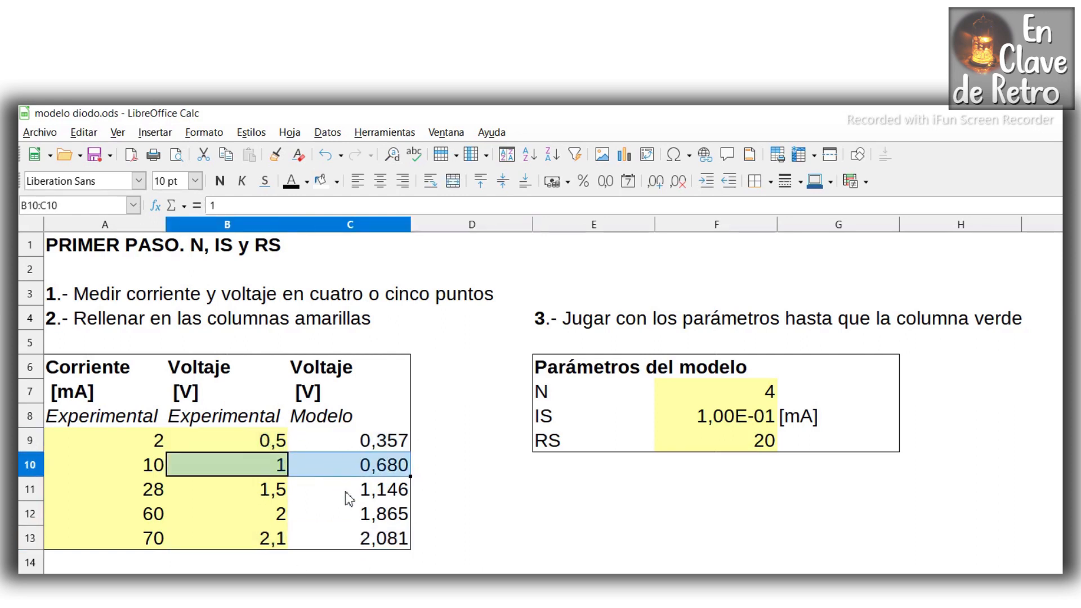
left_click(483, 514)
left_click(569, 607)
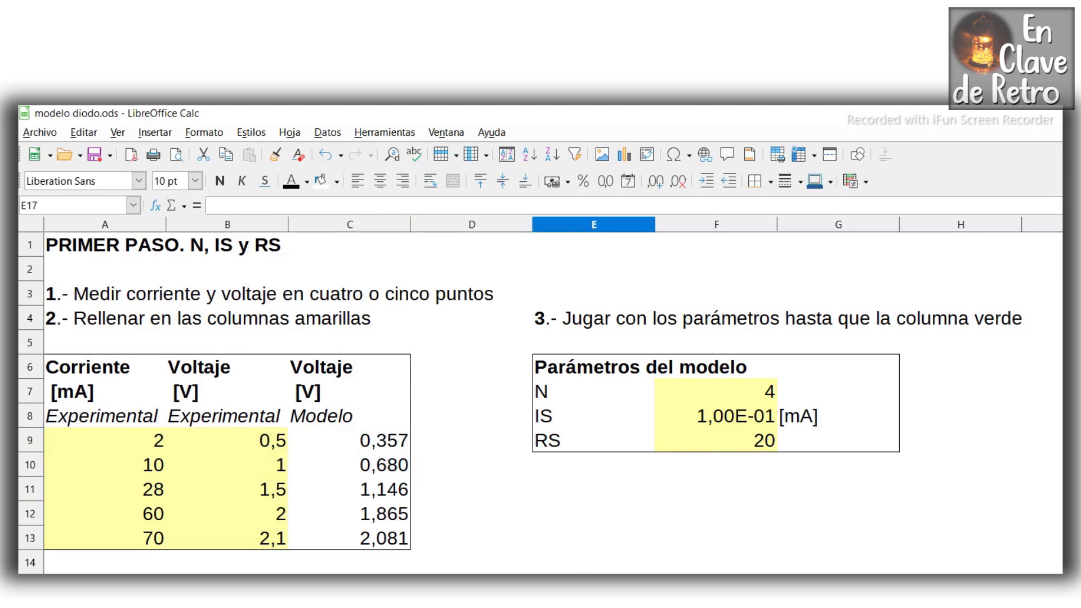
Step: Set RS to 15 and N to 4,5 in the model parameters
left_click(726, 442)
type("15")
key("Return")
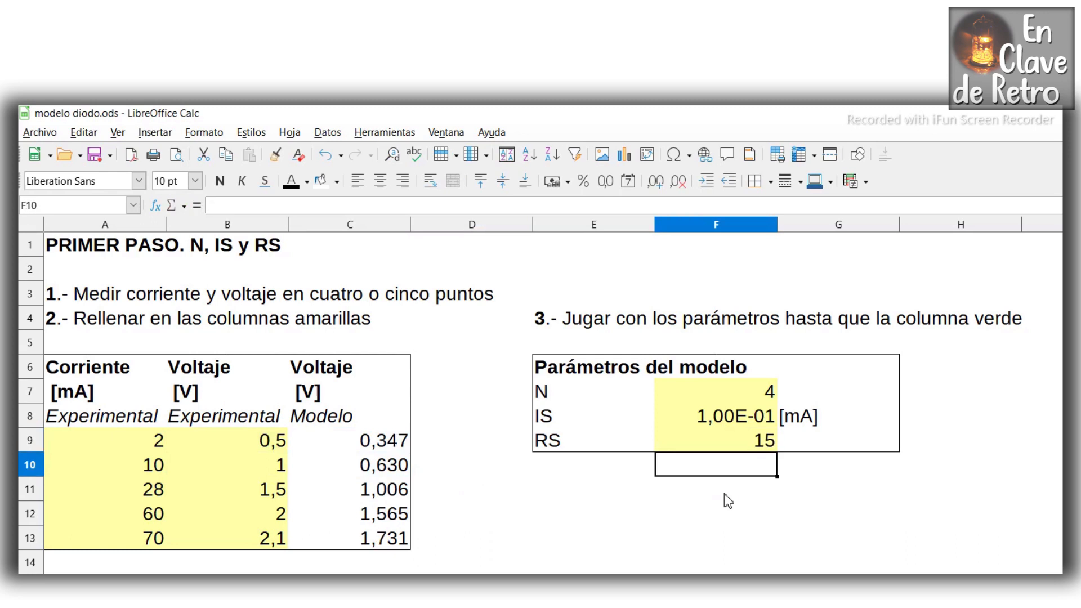
left_click(738, 389)
type("4,5")
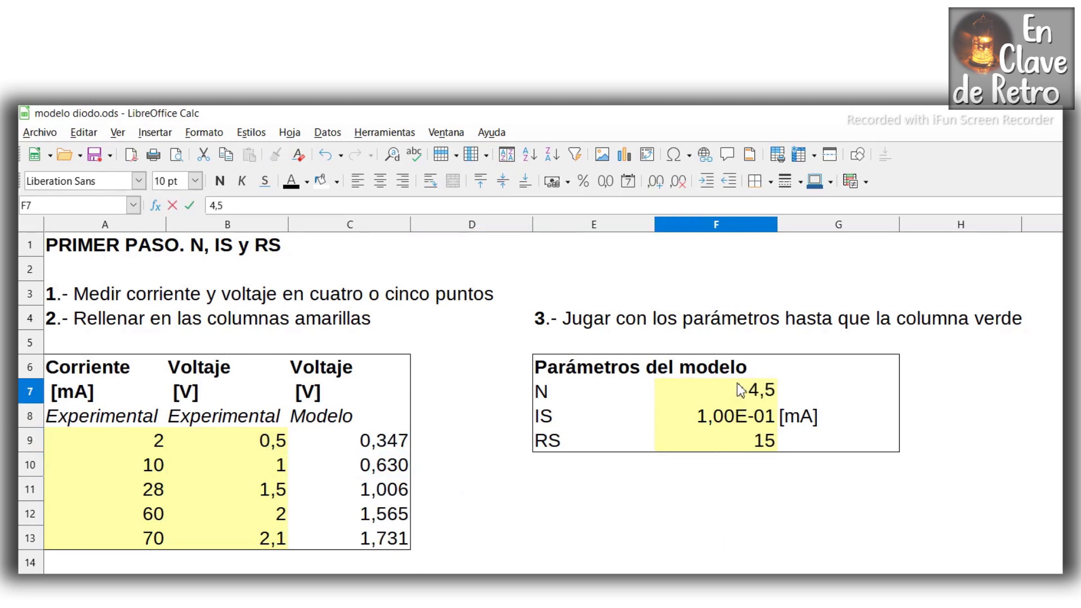
key("Return")
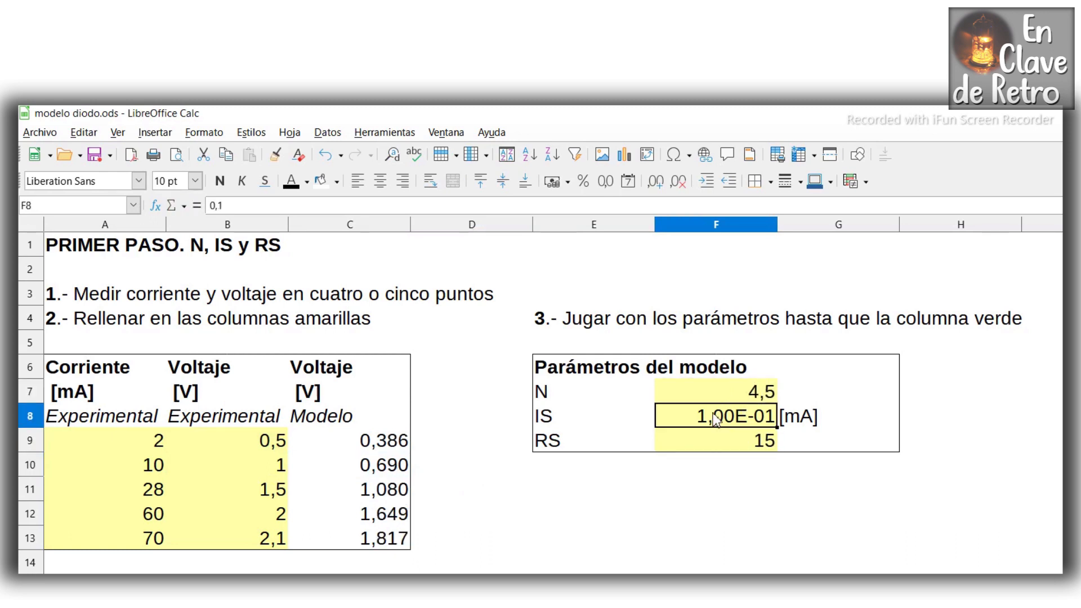
Step: Compare the experimental and model voltages row by row from 2 to 70 mA
left_click_drag(232, 444, 325, 446)
left_click_drag(250, 466, 315, 471)
left_click_drag(252, 497, 324, 500)
left_click_drag(252, 523, 325, 526)
left_click_drag(265, 543, 355, 545)
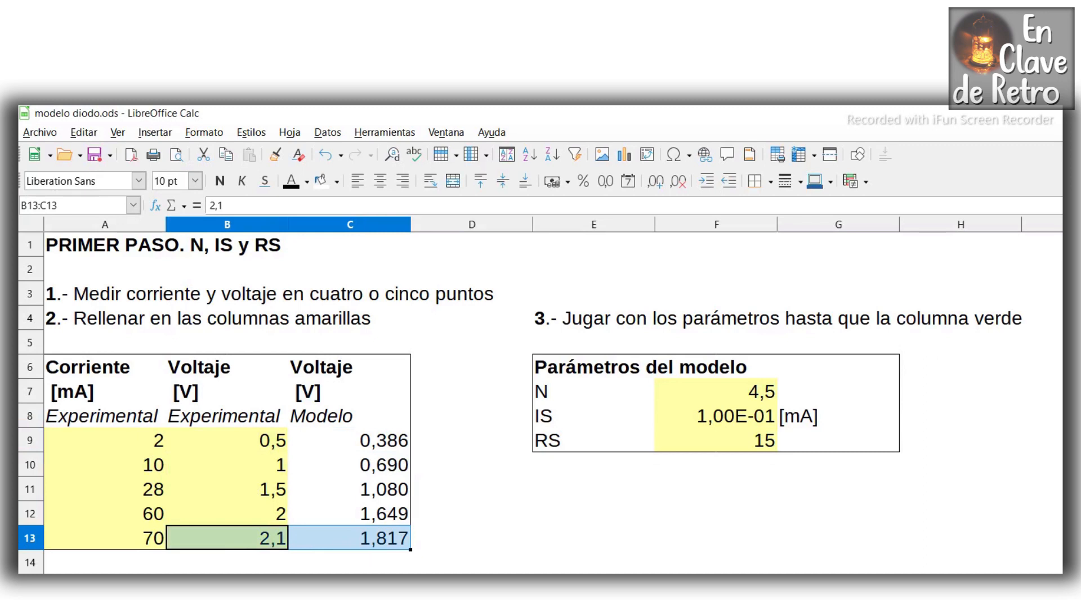
left_click(472, 607)
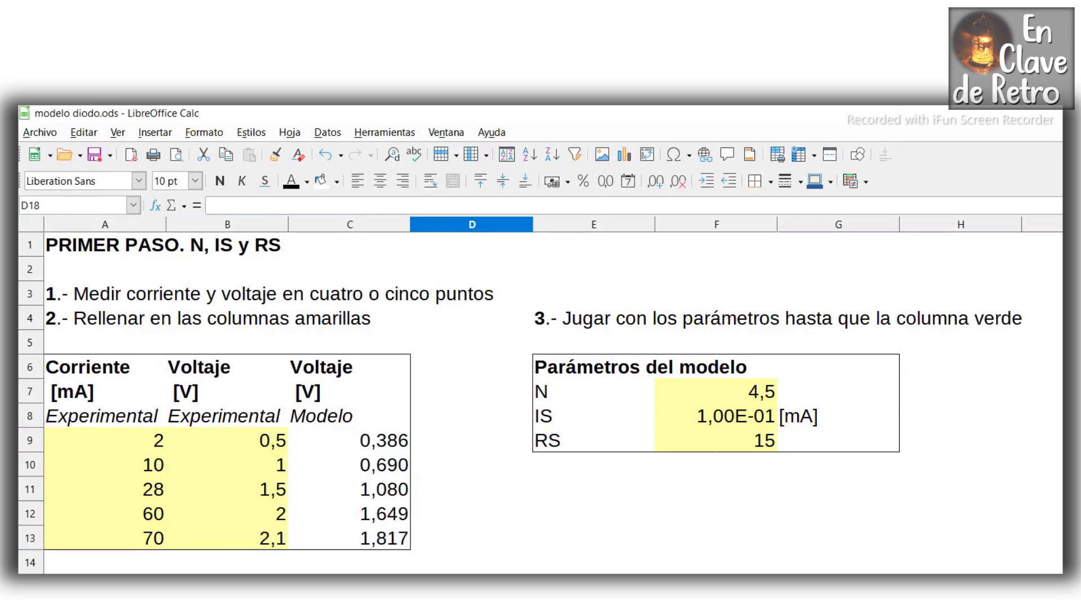
Step: Set IS to 0,025 mA in the model parameters
left_click(701, 422)
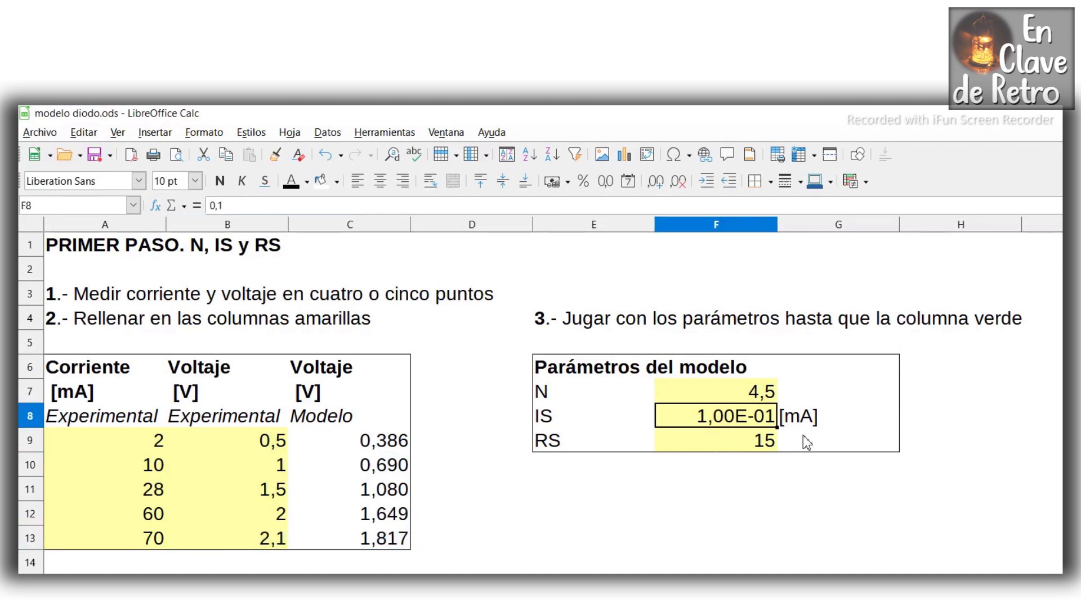
type("0,025")
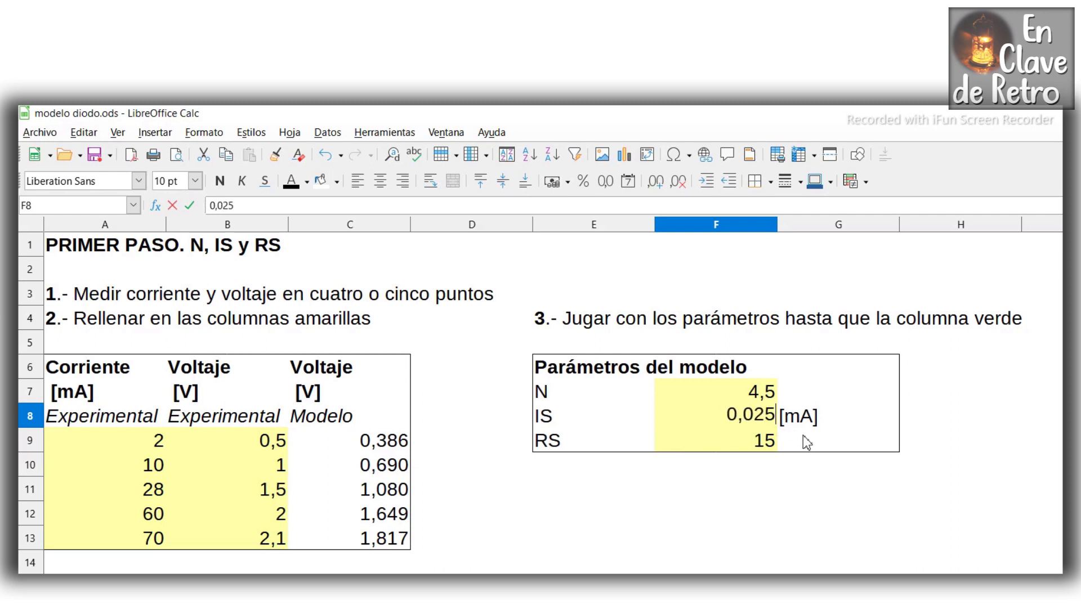
key("Return")
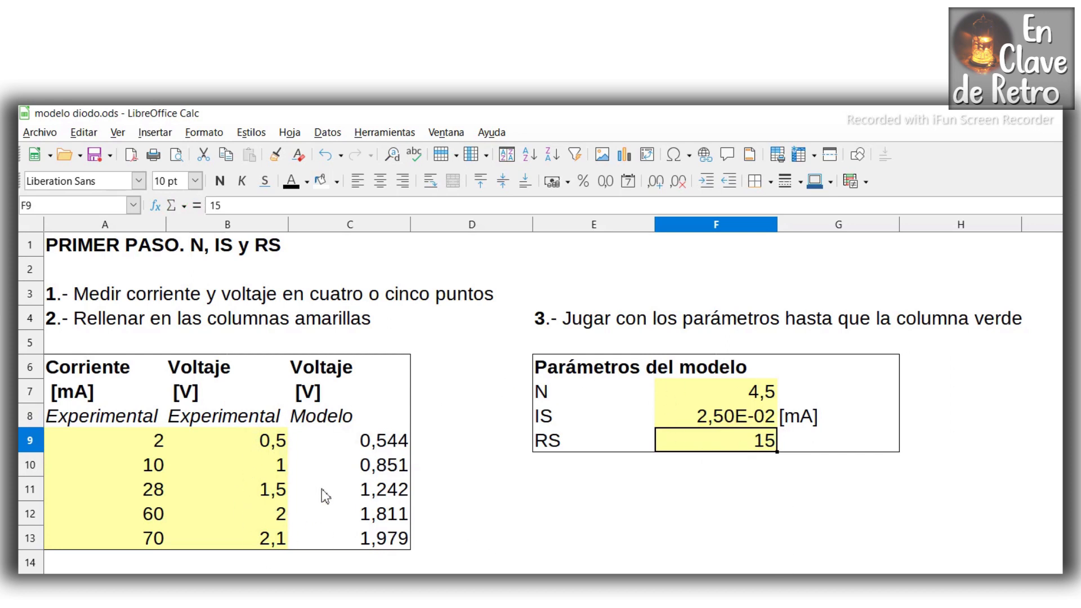
Step: Set IS to 0,01 mA and RS to 16 in the model parameters
left_click(723, 396)
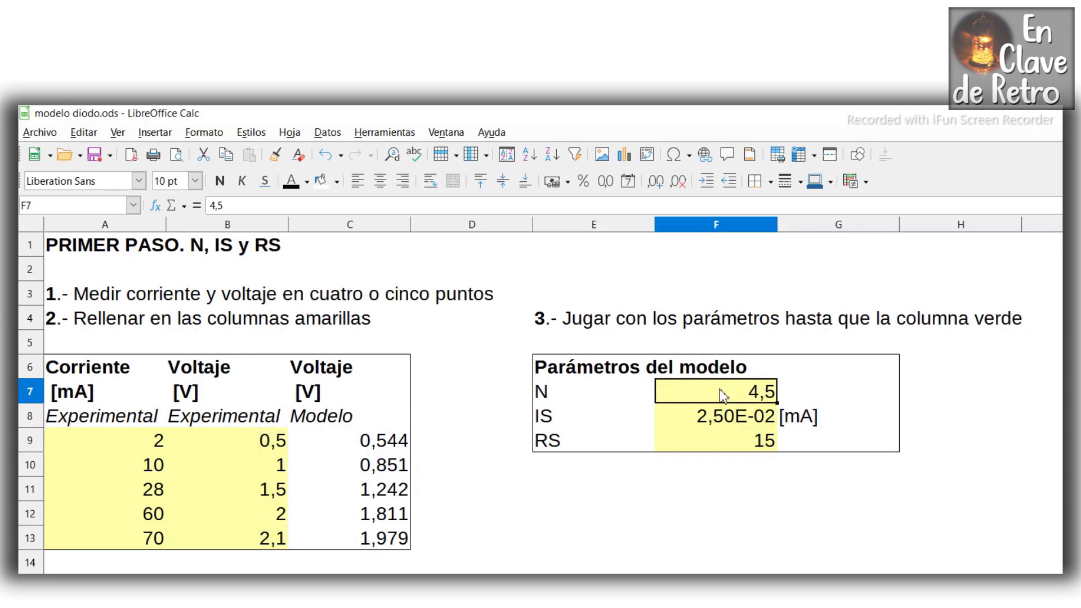
left_click(683, 419)
type("0,01")
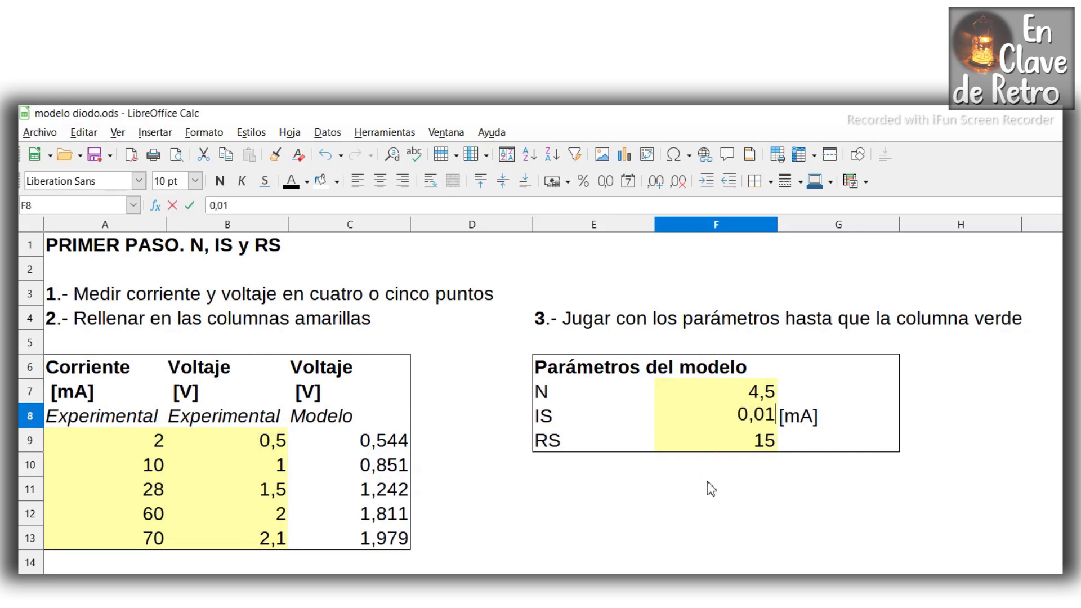
key("Return")
type("16")
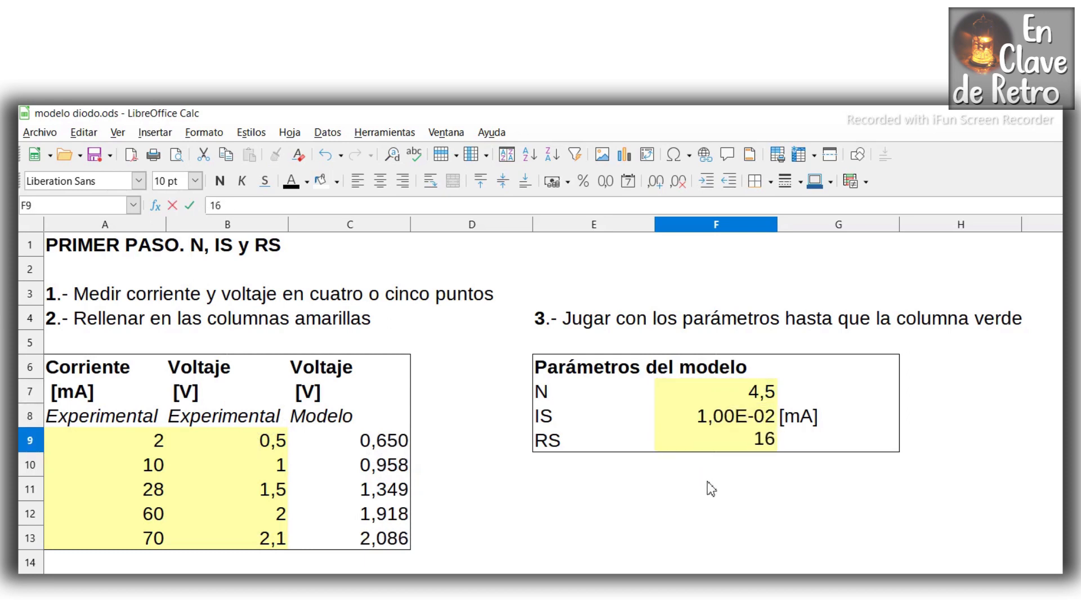
key("Return")
Step: Compare the experimental and model voltages row by row and review the N, IS and RS values
left_click_drag(269, 446, 313, 445)
left_click_drag(248, 472, 313, 476)
left_click_drag(254, 497, 332, 543)
left_click(473, 534)
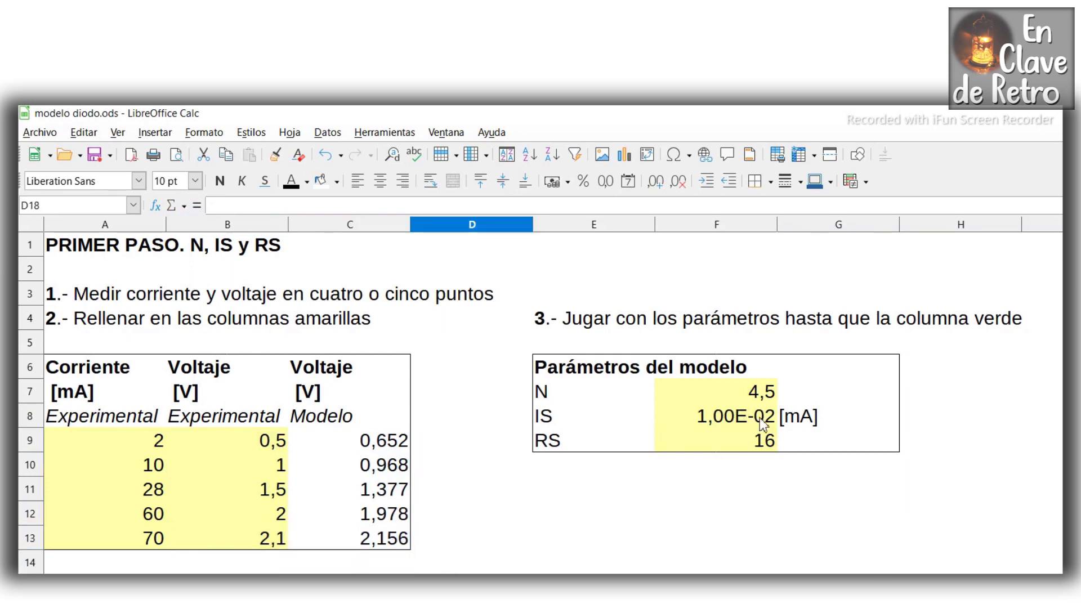
left_click_drag(748, 392, 763, 439)
left_click(819, 497)
left_click(822, 607)
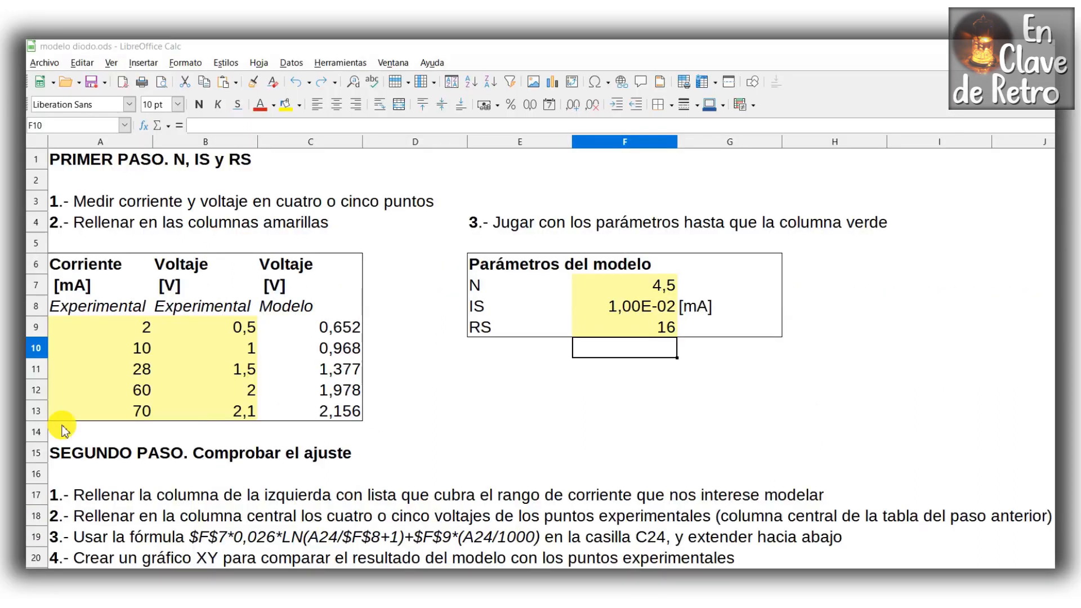
Step: Examine the list of currents under the second-step instructions, from row 25 to row 60
scroll(290, 487, "down", 6)
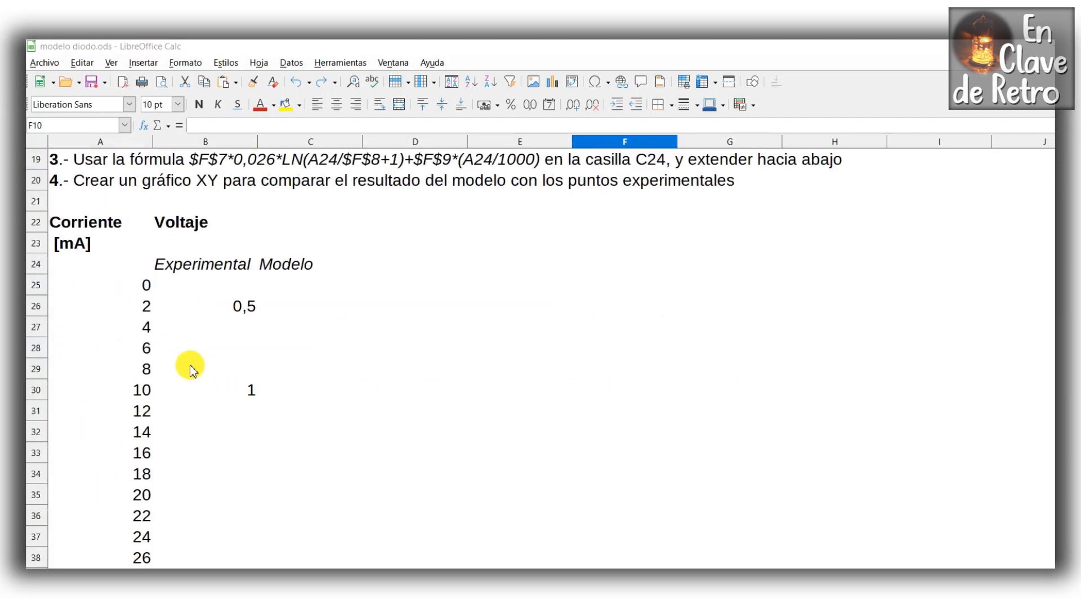
left_click(95, 225)
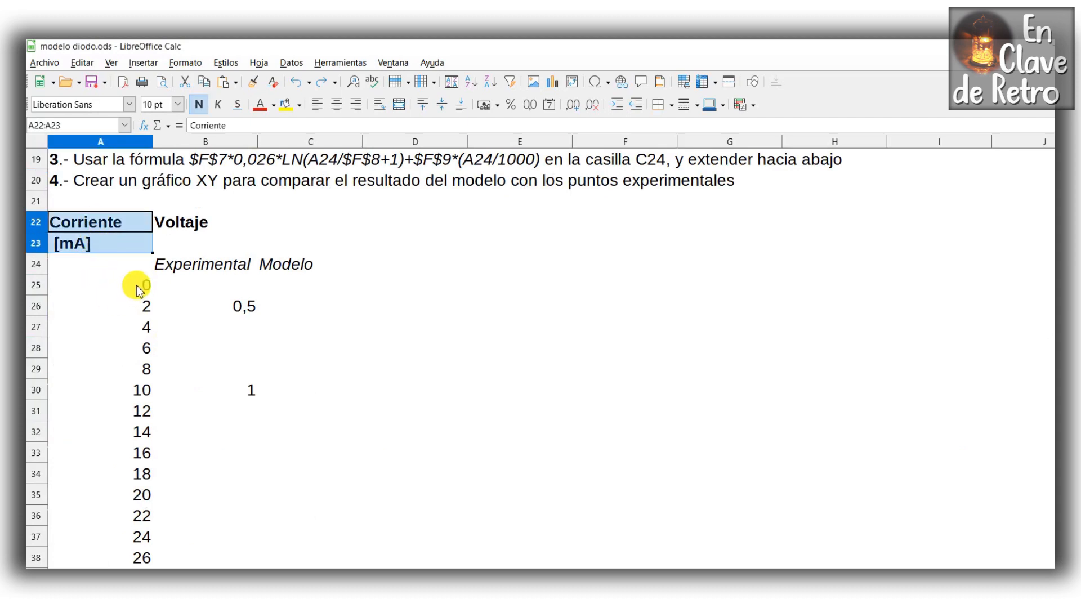
left_click(118, 290)
left_click_drag(118, 289, 120, 453)
scroll(118, 450, "up", 8)
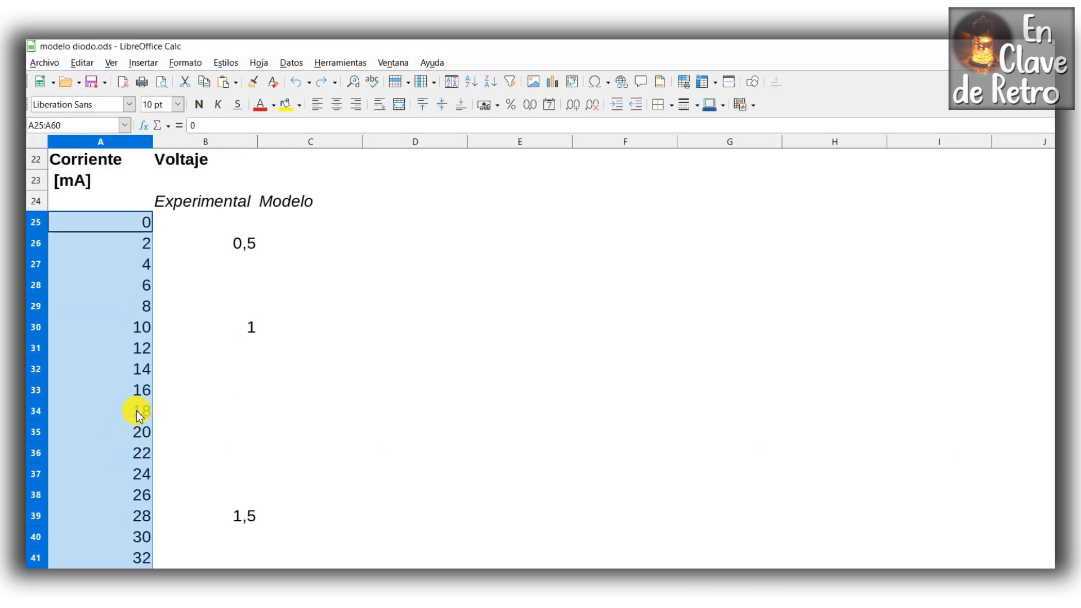
Step: Examine the experimental voltages placed beside their matching currents in the second-step table
left_click(205, 304)
left_click_drag(178, 162, 180, 205)
left_click(180, 205)
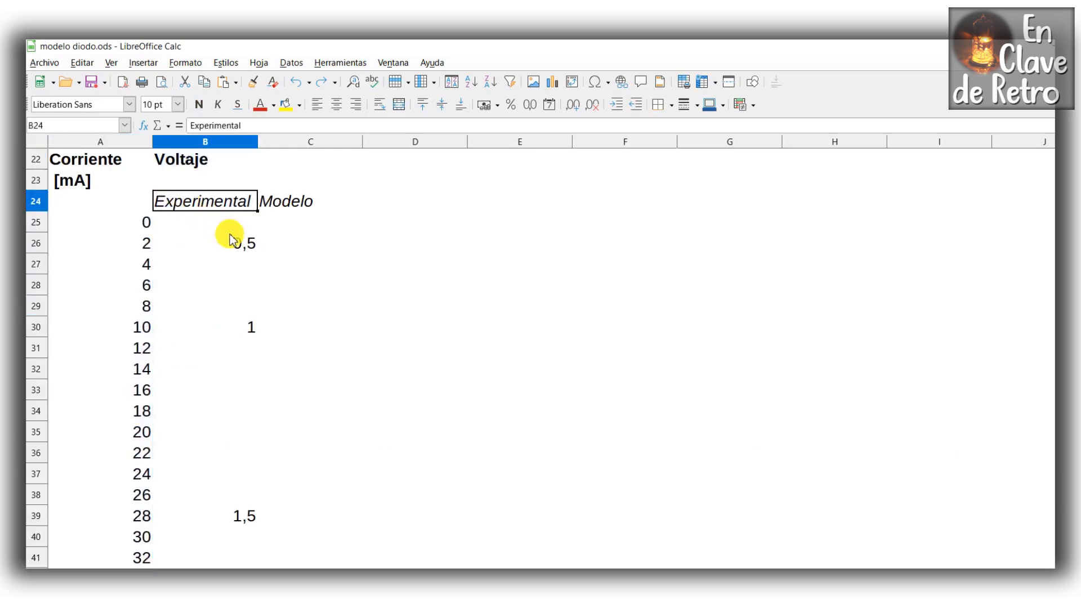
left_click(229, 239)
key("ctrl+Down")
key("ctrl+Down")
scroll(231, 428, "down", 8)
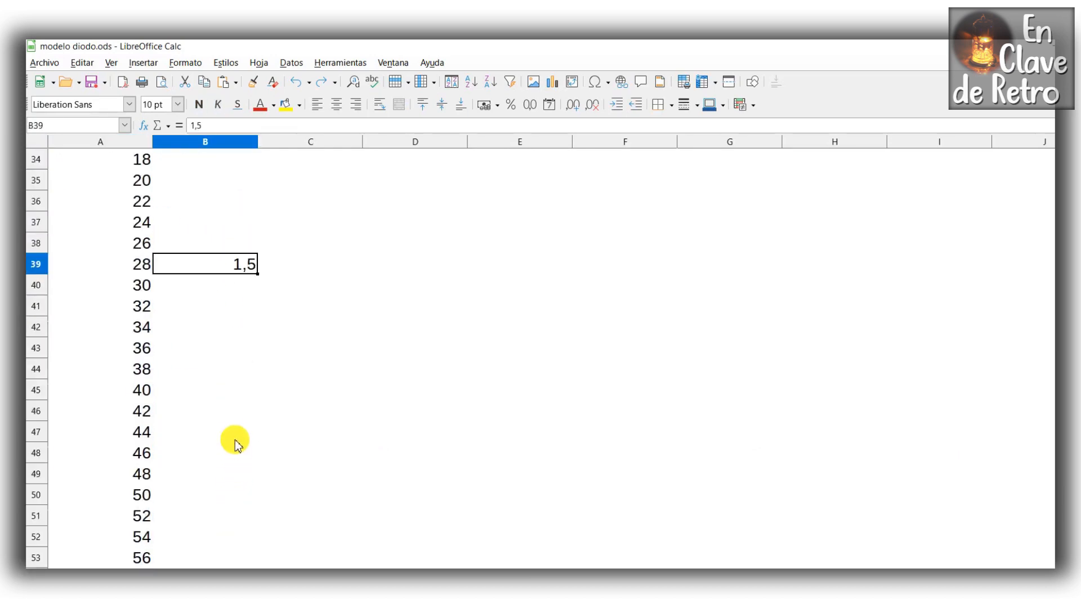
scroll(258, 272, "up", 9)
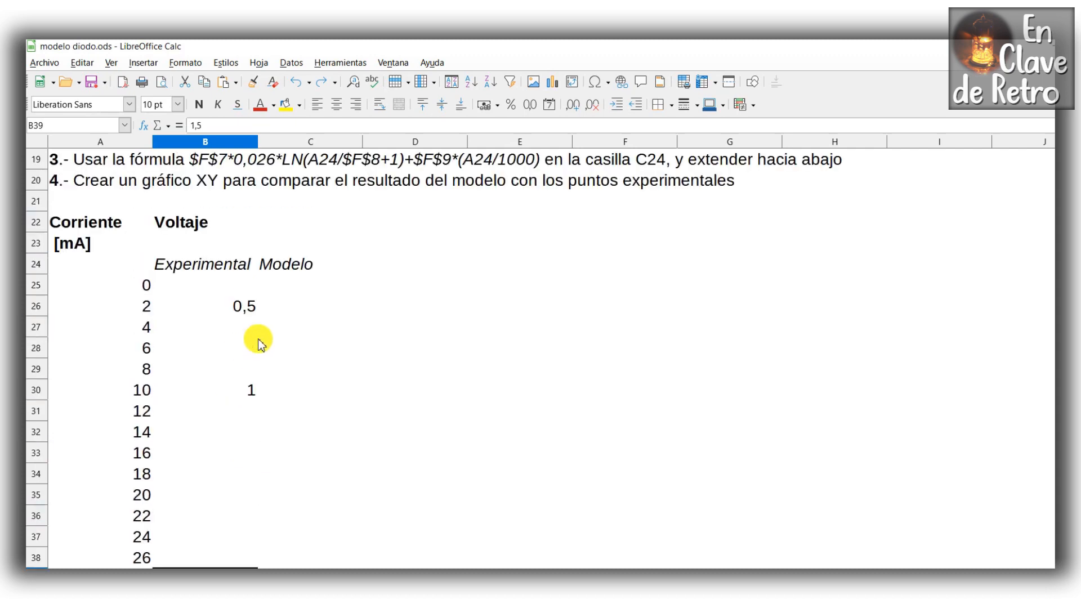
Step: Copy the model voltage formula from C9 into C25 and extend it down to C60
left_click(296, 270)
left_click(297, 285)
scroll(298, 293, "up", 6)
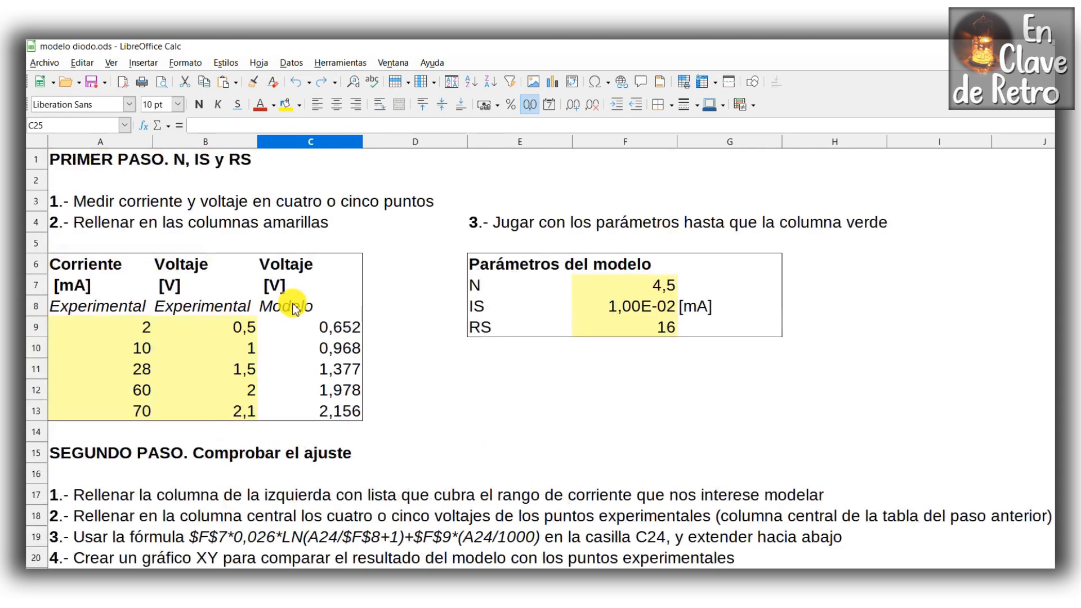
left_click(299, 330)
scroll(293, 338, "down", 5)
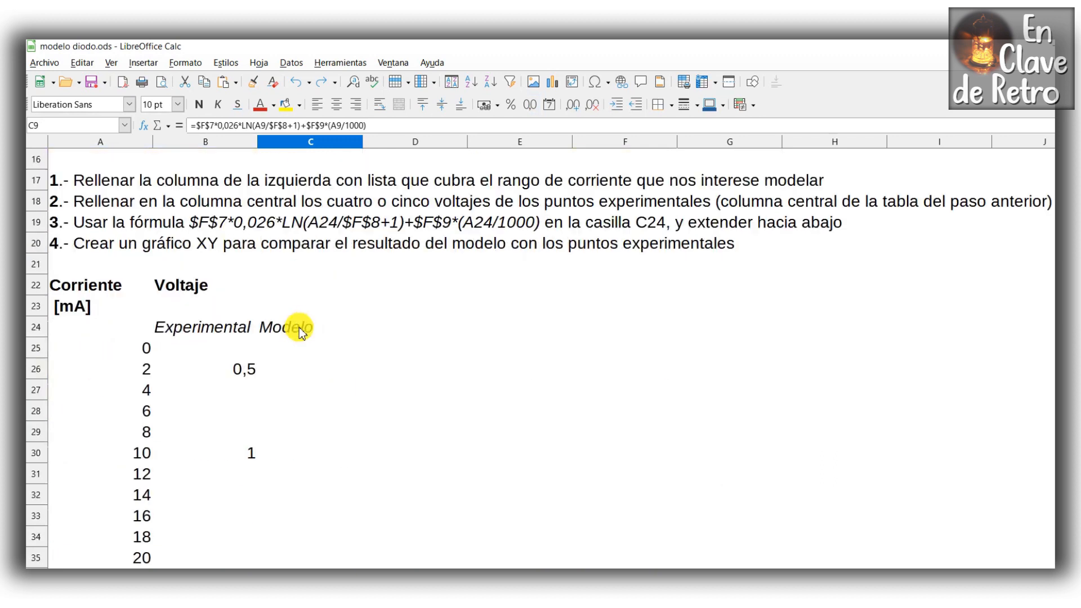
left_click(291, 344)
key("ctrl+v")
left_click_drag(361, 356, 340, 392)
scroll(332, 360, "up", 10)
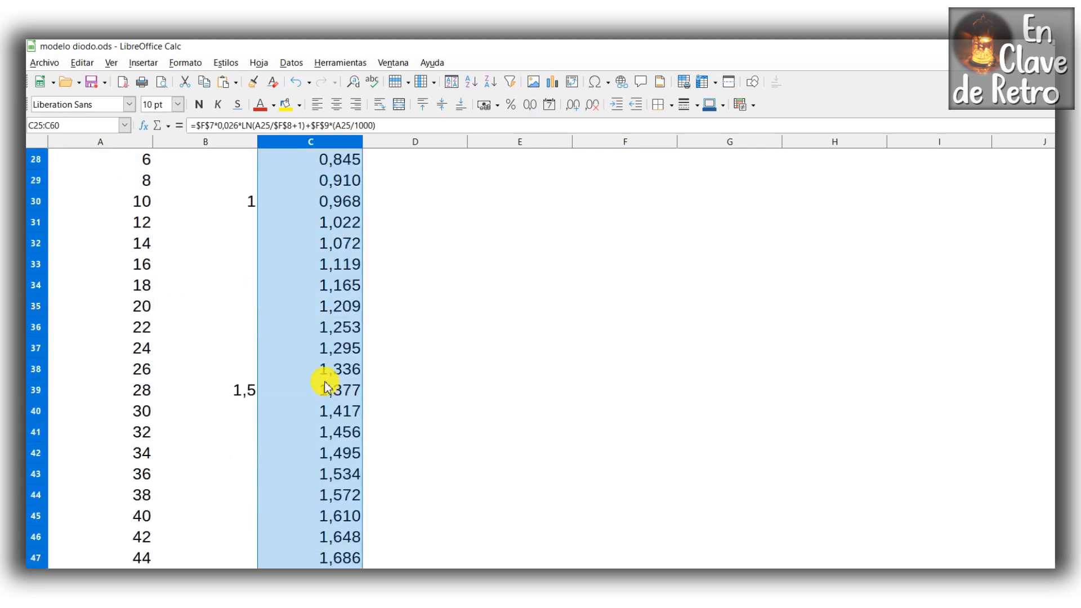
Step: Insert a chart from the current, experimental voltage and model voltage data in A25:C60
scroll(312, 368, "up", 1)
left_click(197, 350)
left_click_drag(107, 345, 338, 512)
scroll(256, 421, "down", 3)
scroll(323, 450, "down", 6)
left_click(552, 82)
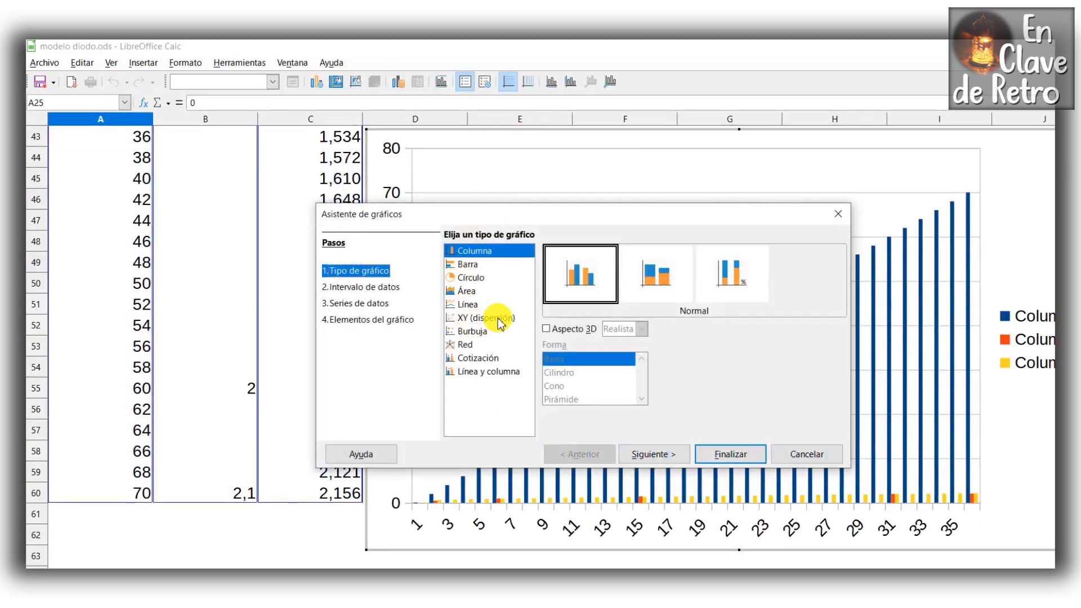
Step: Set the chart type to XY (dispersión) with smooth lines only
left_click(486, 317)
left_click(655, 274)
left_click(716, 290)
left_click(649, 336)
left_click(632, 365)
Step: Hide the chart's legend in the chart elements settings and finish the chart
left_click(662, 454)
left_click(662, 453)
left_click(662, 454)
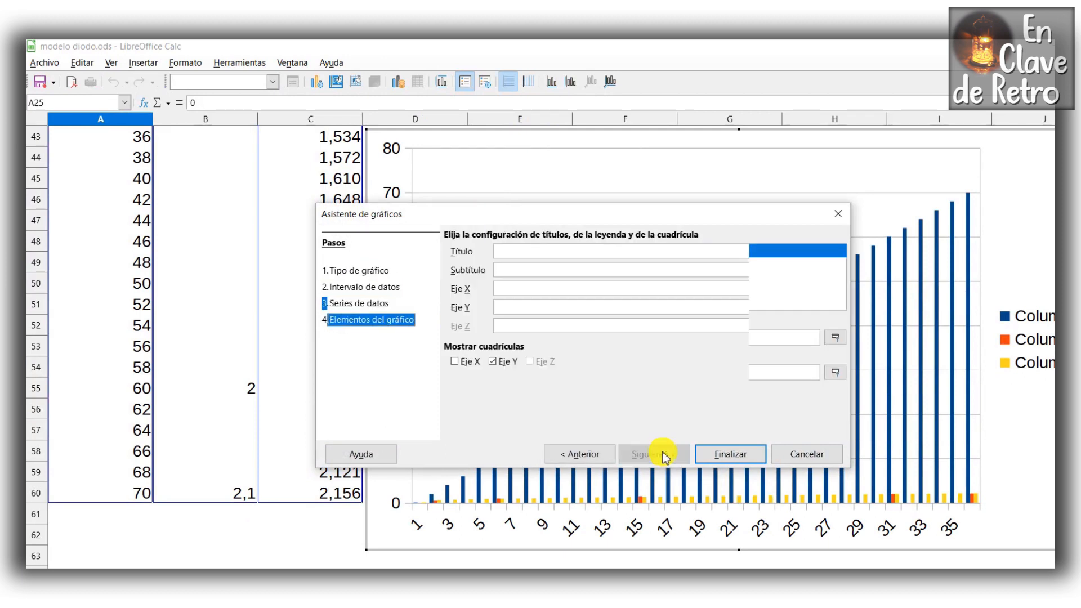
left_click(776, 249)
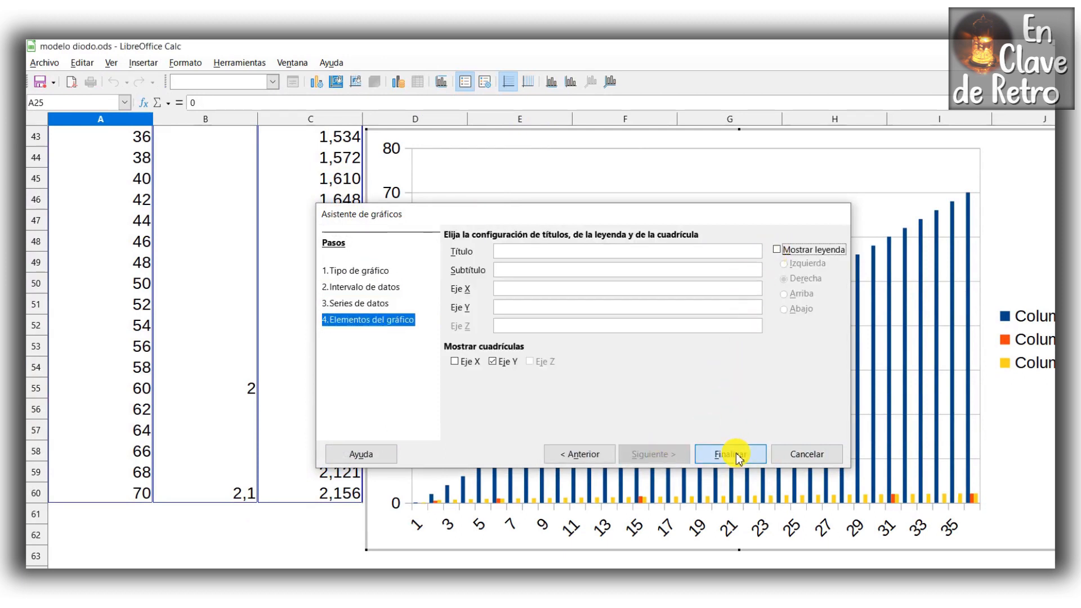
left_click(730, 454)
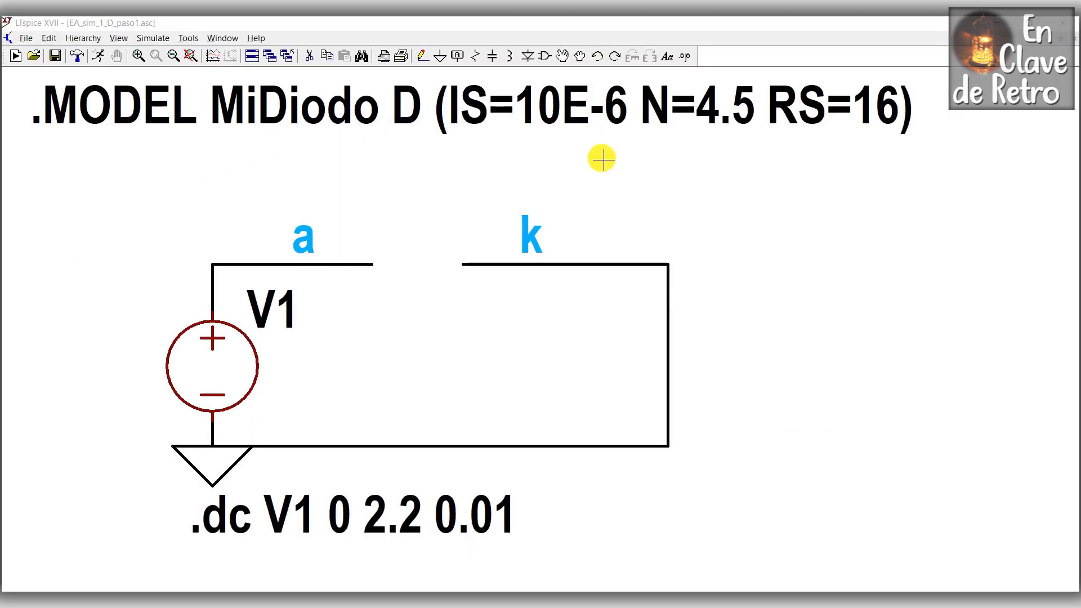
Step: In LTspice, place a horizontal diode between nodes a and k and set its value to MiDiodo
left_click(509, 57)
key("ctrl+r")
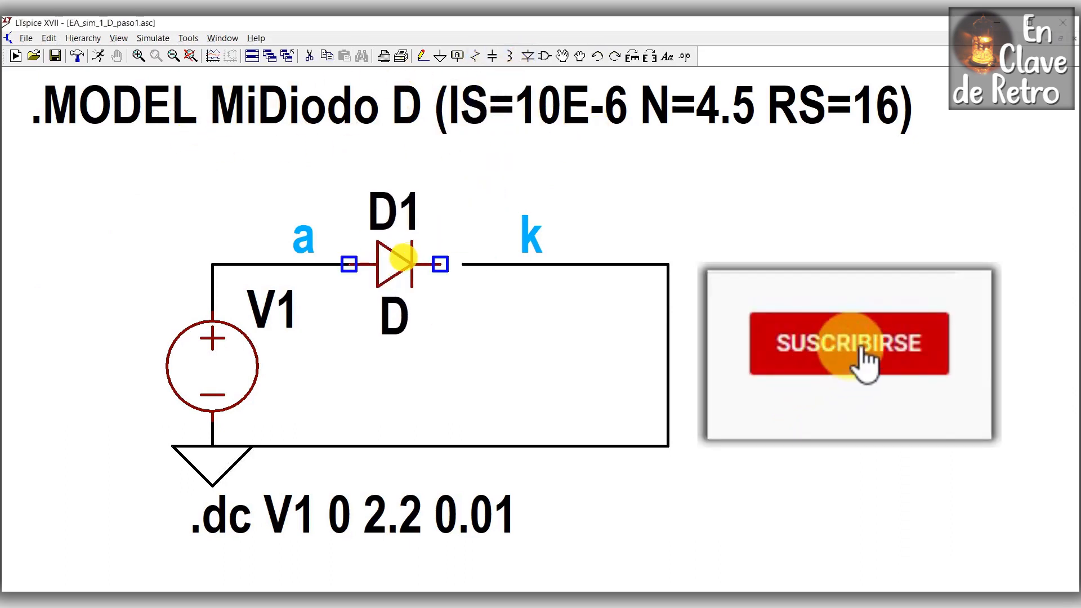
left_click(412, 263)
right_click(417, 313)
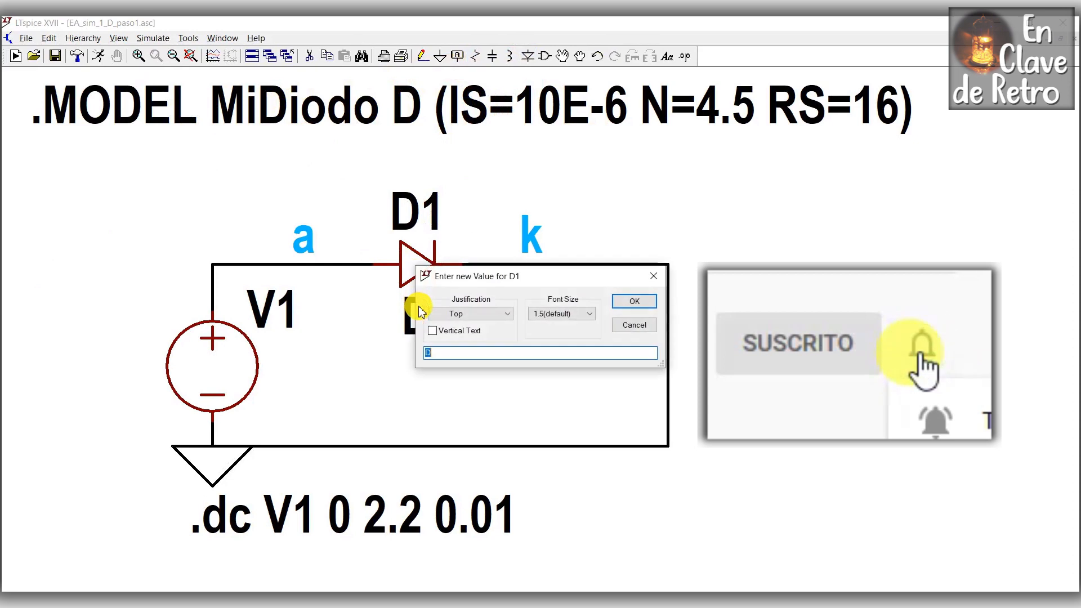
type("MiDiodo")
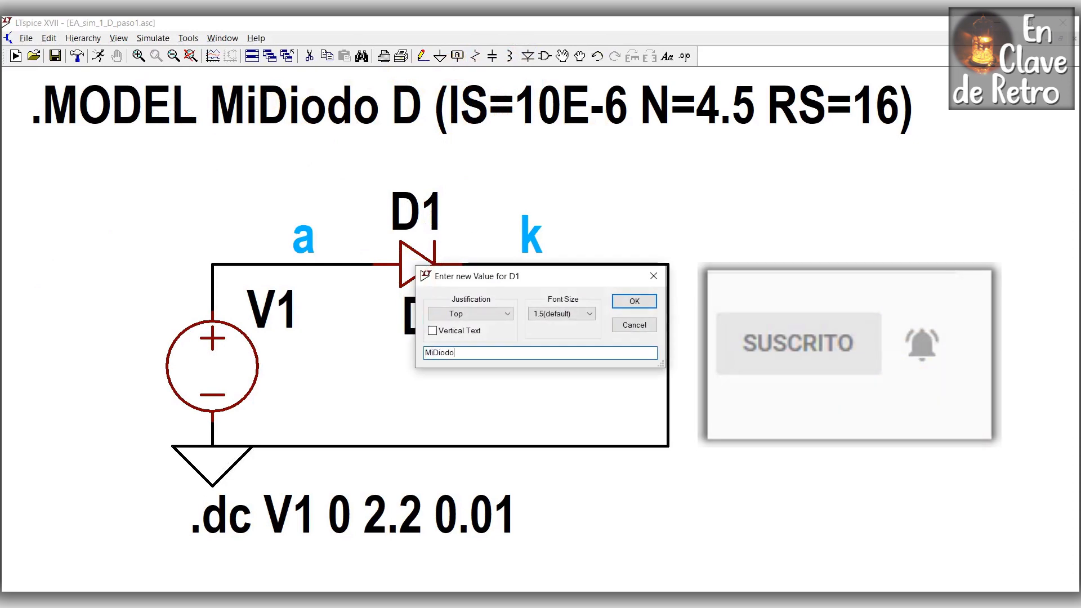
key("Return")
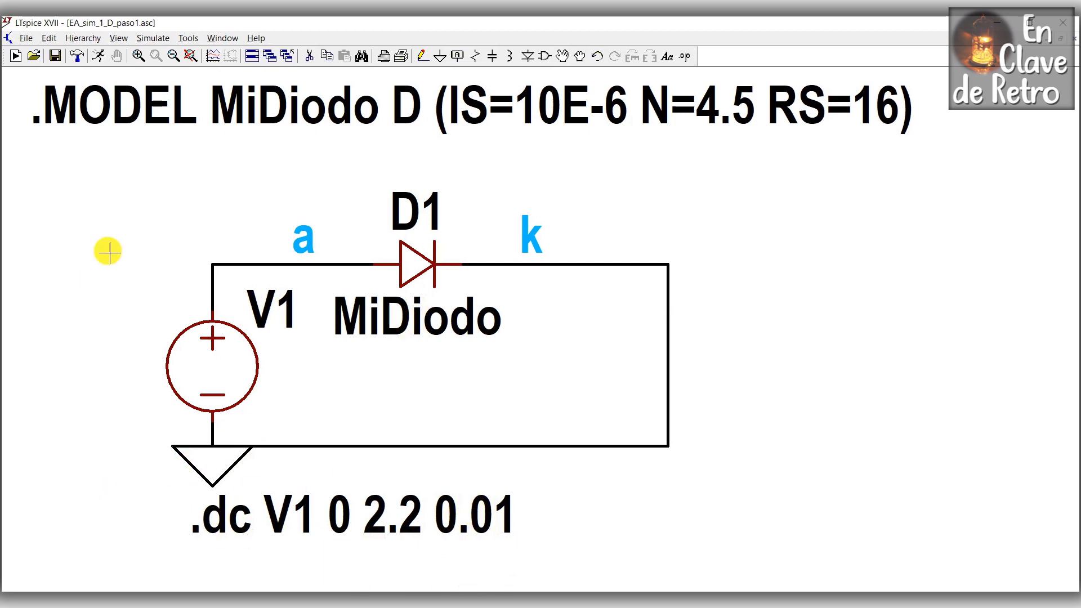
Step: Run the DC sweep simulation, plot the current through diode D1 and enlarge the plot pane
left_click(100, 56)
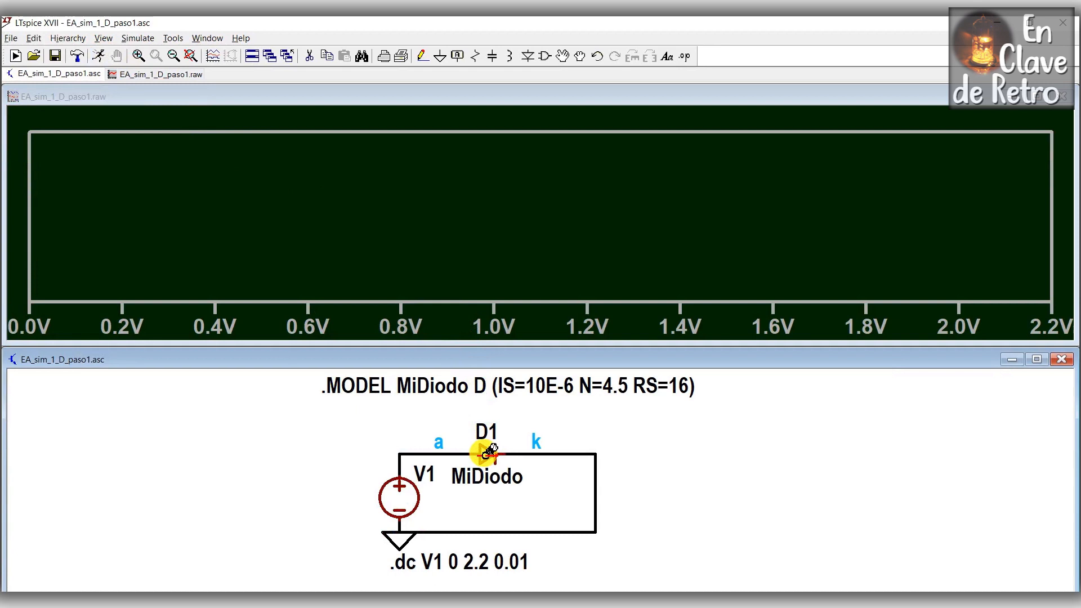
left_click(488, 450)
left_click_drag(478, 344, 460, 585)
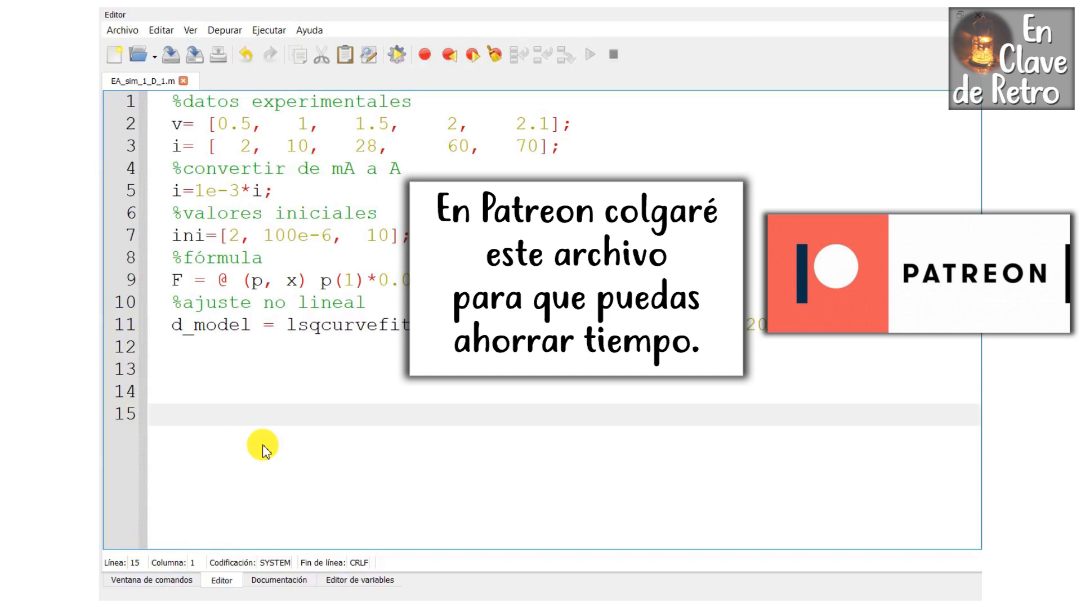
Step: In Octave, load the optimization package with the command "pkg load optim"
left_click(152, 580)
type("p")
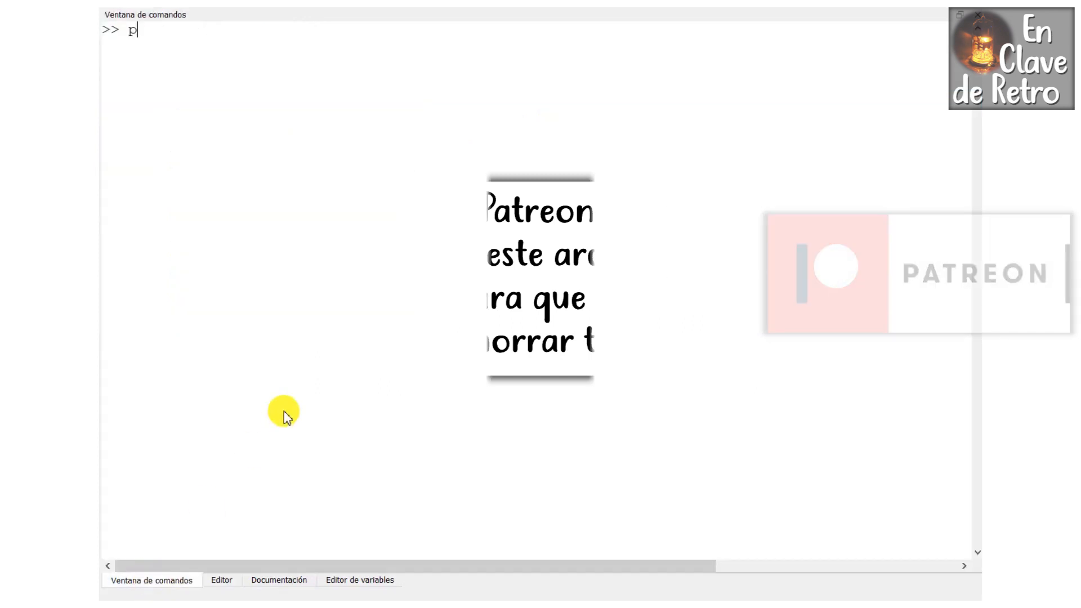
type("kg load optim")
key("Return")
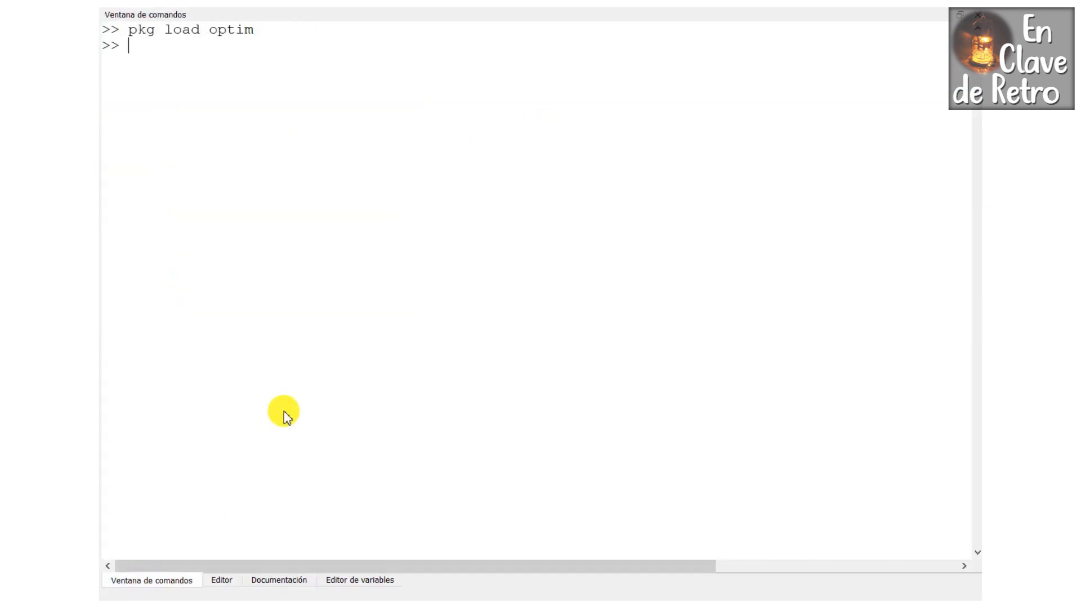
Step: Run the curve-fitting script EA_sim_1_D_1 and review the fitted d_model parameters in its output
left_click(221, 580)
left_click(400, 55)
left_click(170, 581)
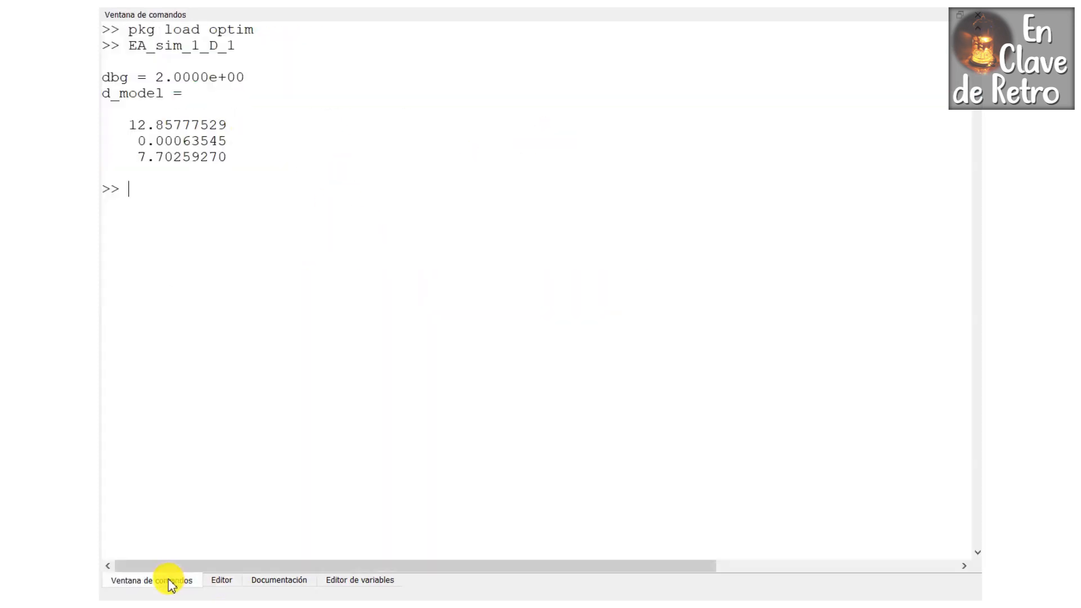
left_click_drag(125, 120, 241, 164)
left_click(252, 241)
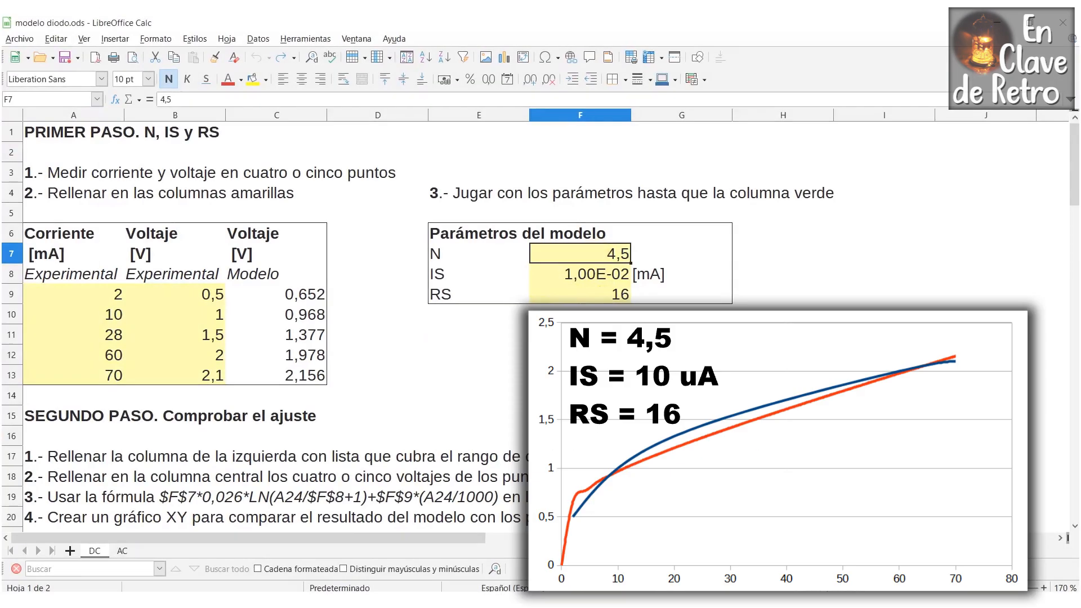
Step: In LibreOffice Calc, set N to 12,86, IS to 0,635 mA and RS to 7,7, and compare the model voltages with the experimental ones
type("12,86")
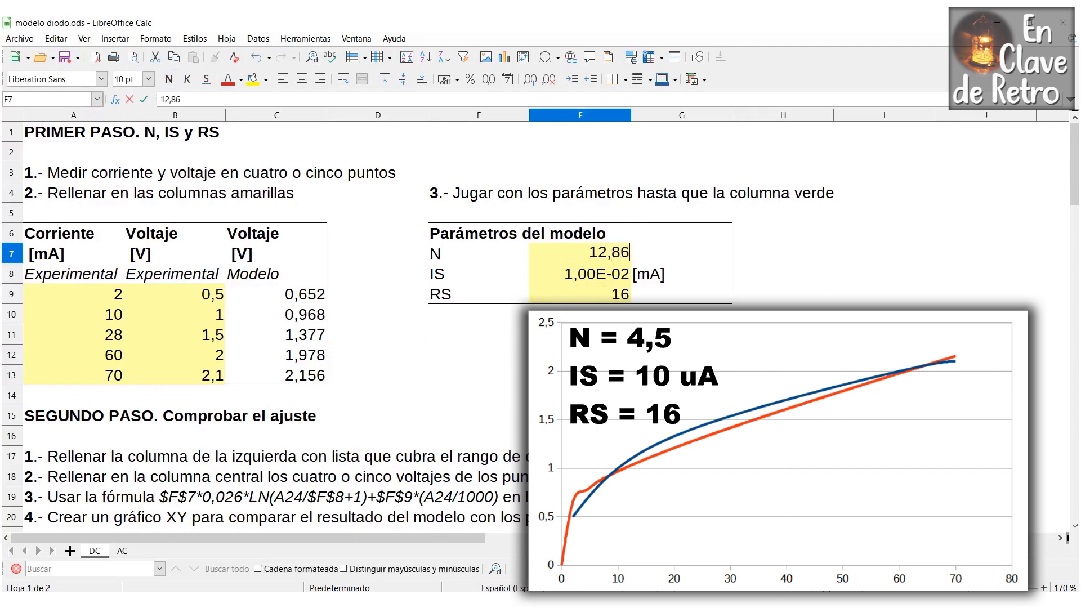
key("Return")
type("0,635")
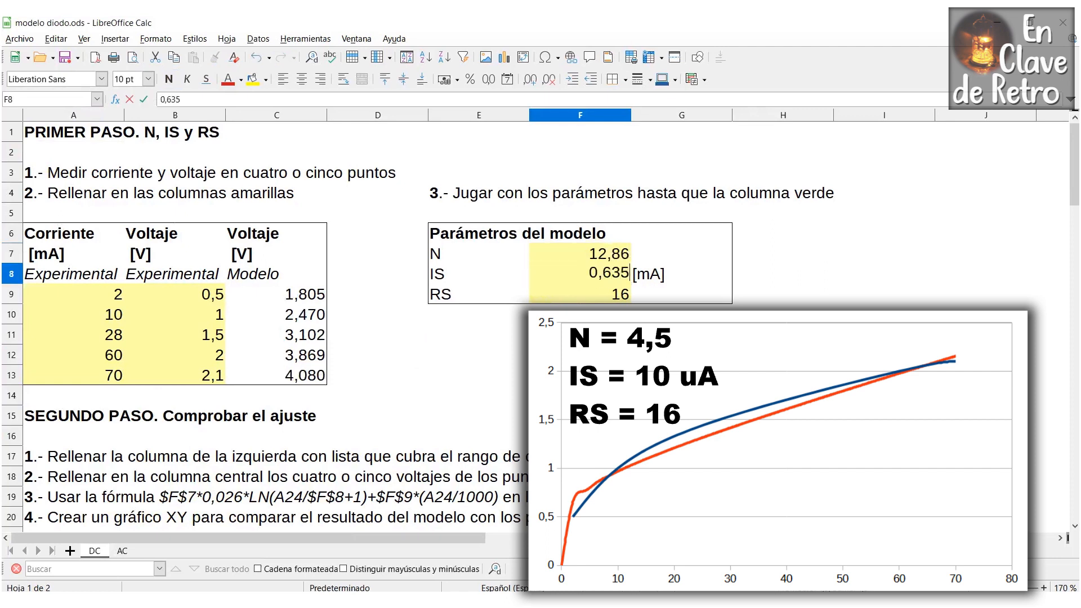
key("Return")
type("7,7")
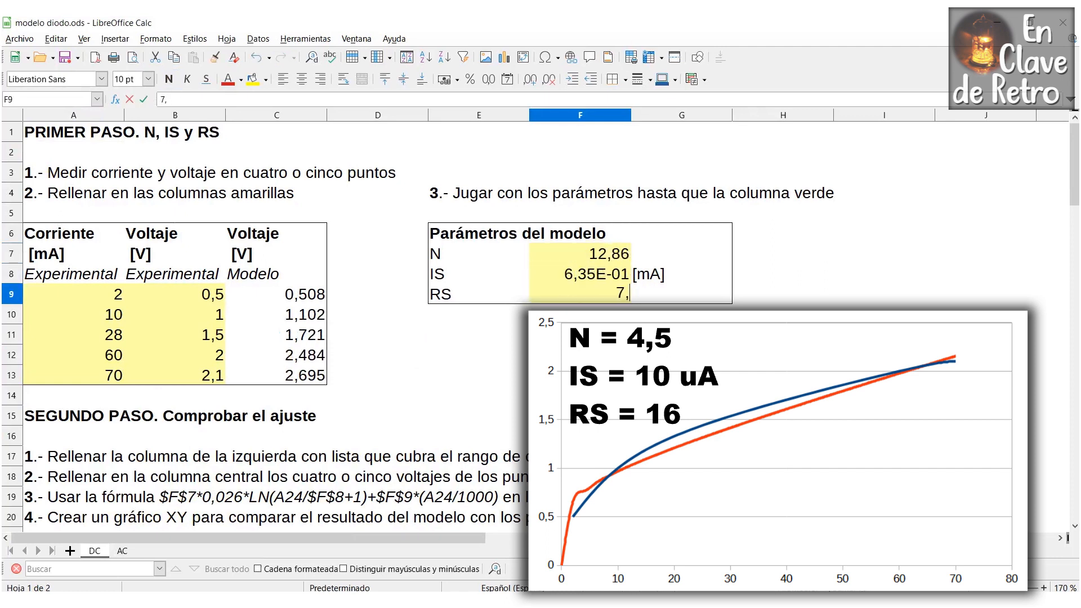
key("Return")
left_click_drag(202, 290, 248, 377)
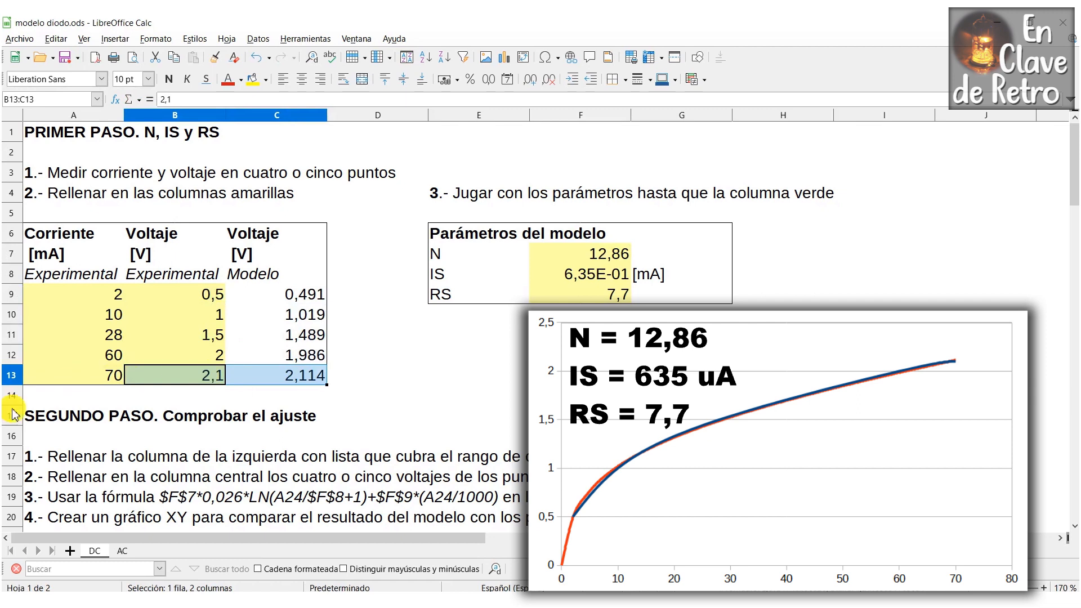
left_click(27, 436)
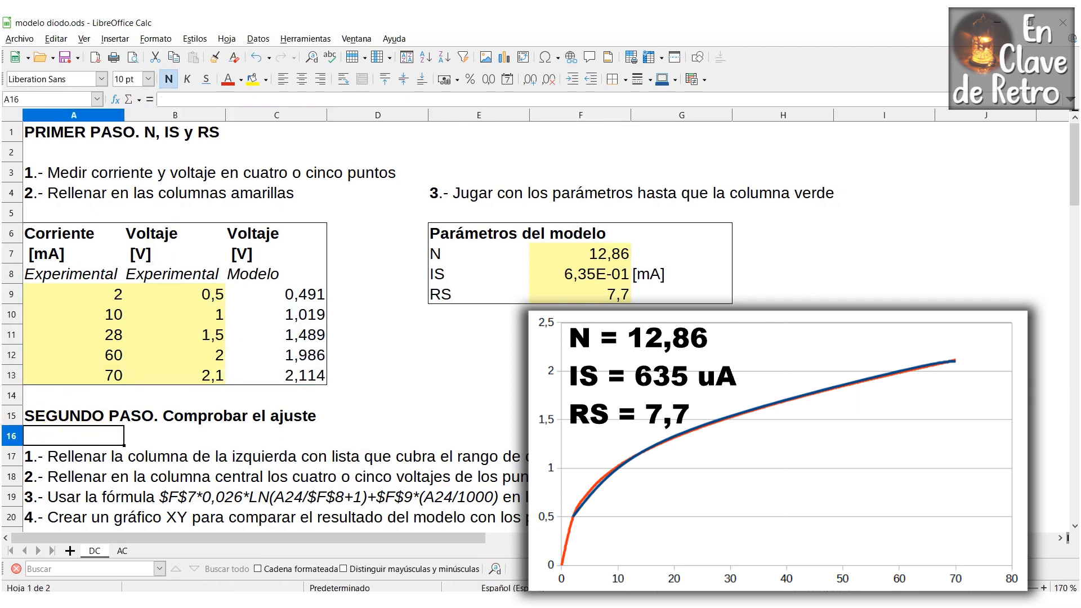